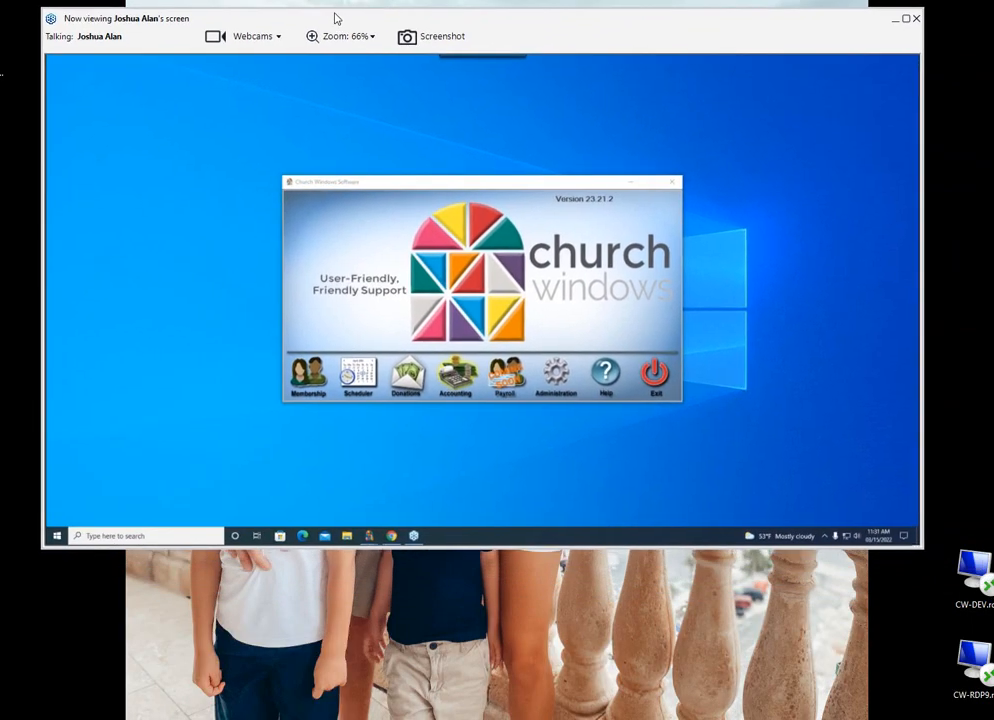
# Reposition the shared-screen viewer window and enlarge it in height and width to fill the desktop
pyautogui.moveTo(336, 18); pyautogui.dragTo(300, 12)
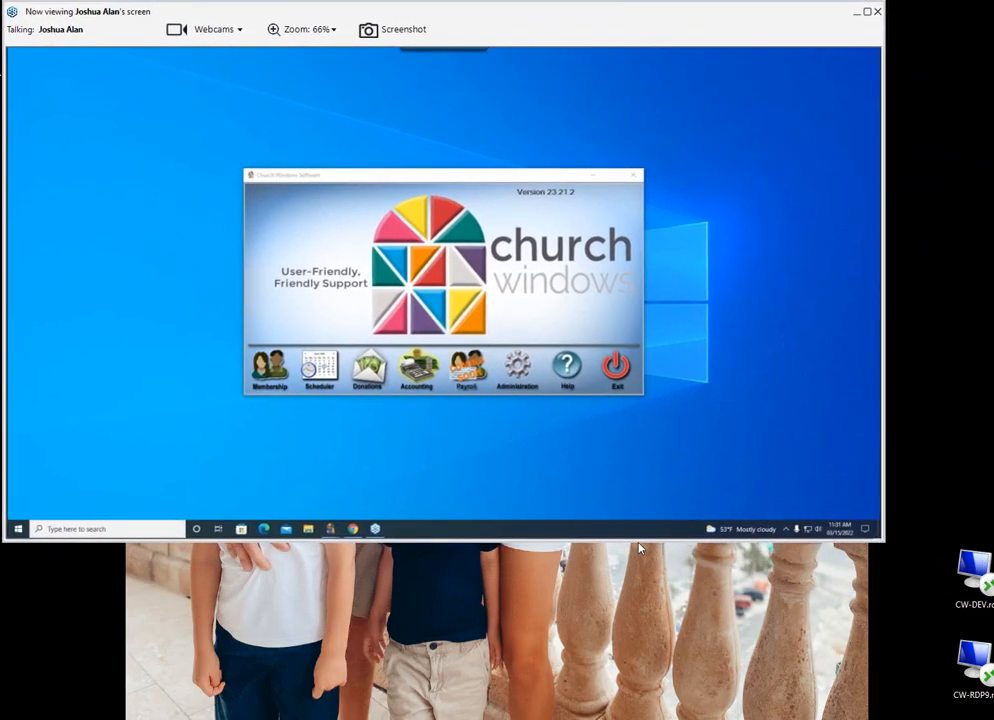
pyautogui.moveTo(873, 541); pyautogui.dragTo(636, 712)
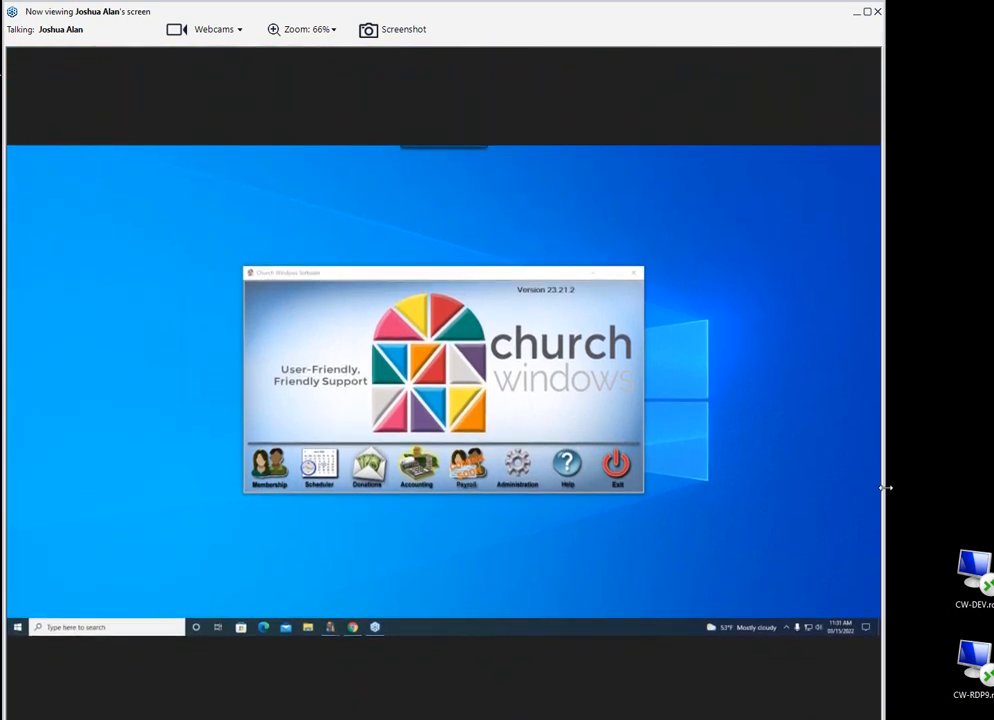
pyautogui.moveTo(884, 494); pyautogui.dragTo(992, 504)
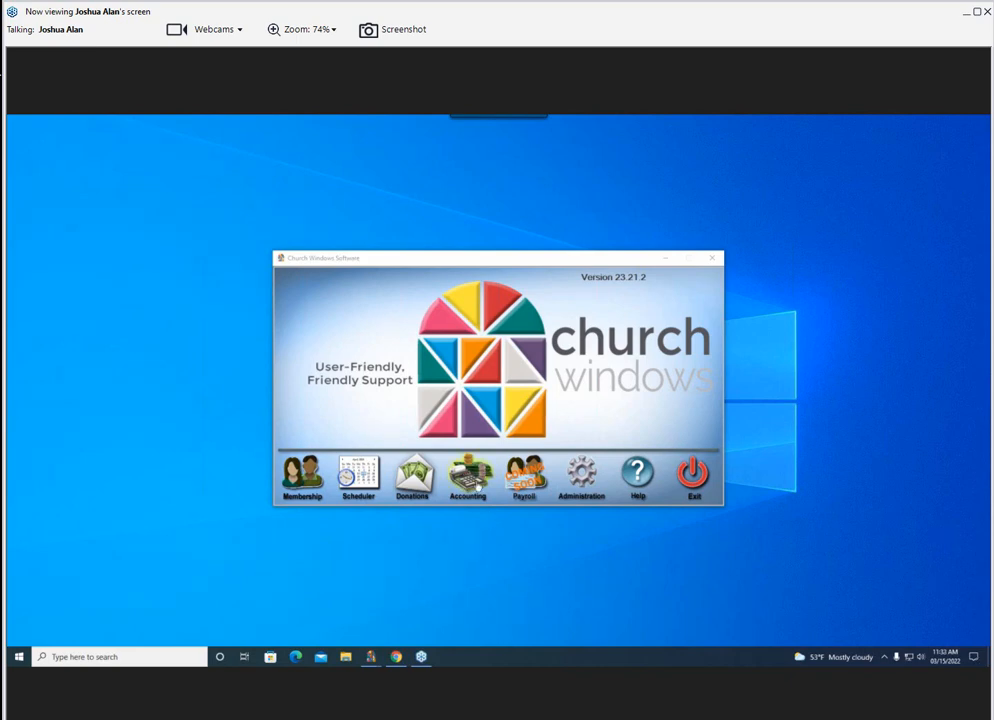
# Open the Accounting module and circle its Enter Bills and Pay Bills functions for the audience
pyautogui.click(472, 478)
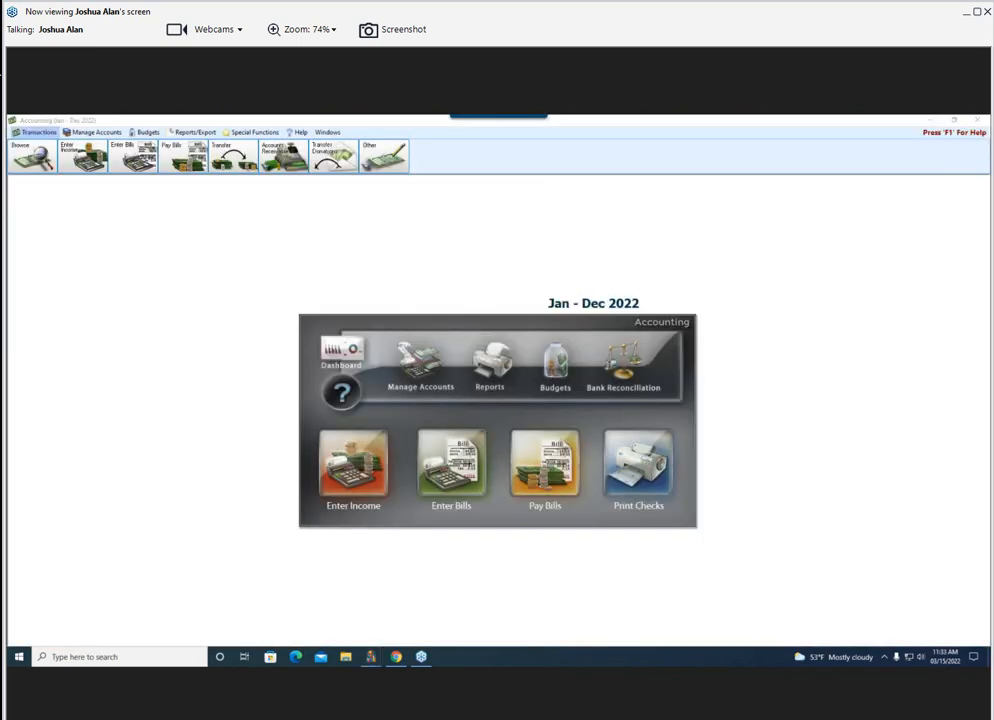
pyautogui.moveTo(410, 423)
pyautogui.mouseDown()
pyautogui.moveTo(451, 413)
pyautogui.moveTo(505, 428)
pyautogui.moveTo(498, 480)
pyautogui.moveTo(425, 488)
pyautogui.moveTo(408, 427)
pyautogui.mouseUp()
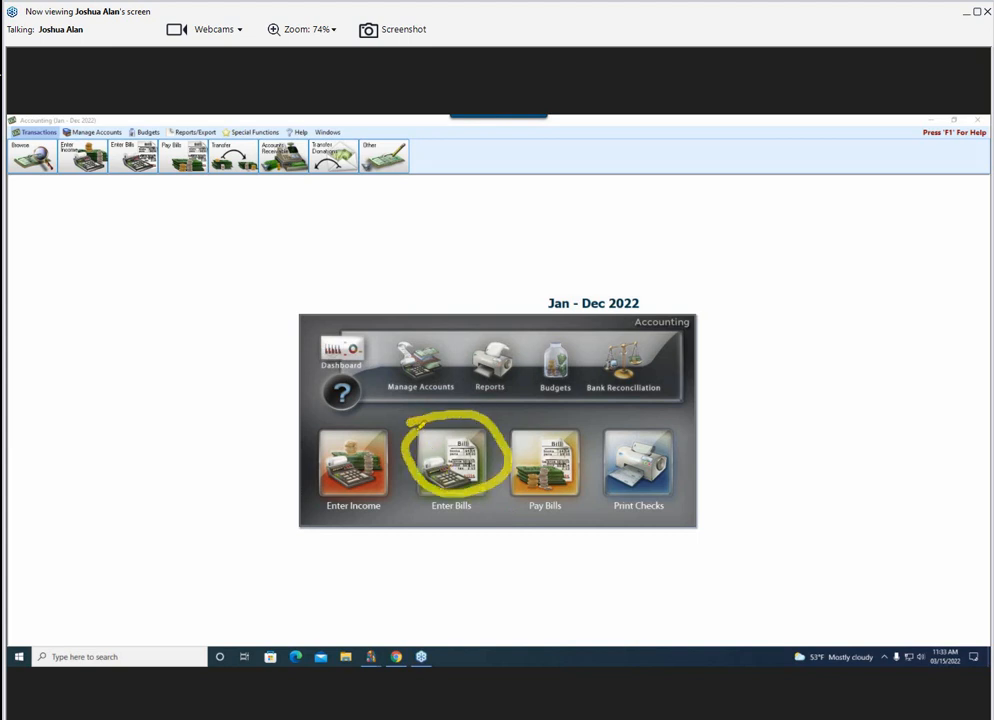
pyautogui.moveTo(510, 425)
pyautogui.mouseDown()
pyautogui.moveTo(528, 412)
pyautogui.moveTo(585, 428)
pyautogui.moveTo(560, 494)
pyautogui.moveTo(512, 440)
pyautogui.mouseUp()
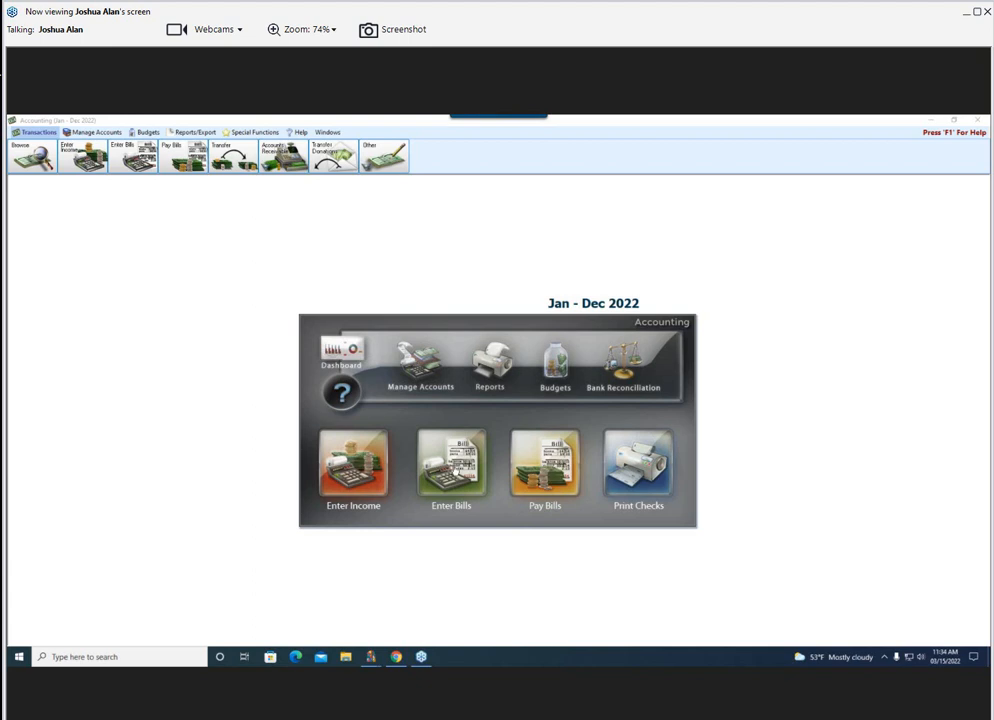
# Open the Enter Bills form, centre it in the Accounting workspace and make it taller
pyautogui.click(457, 463)
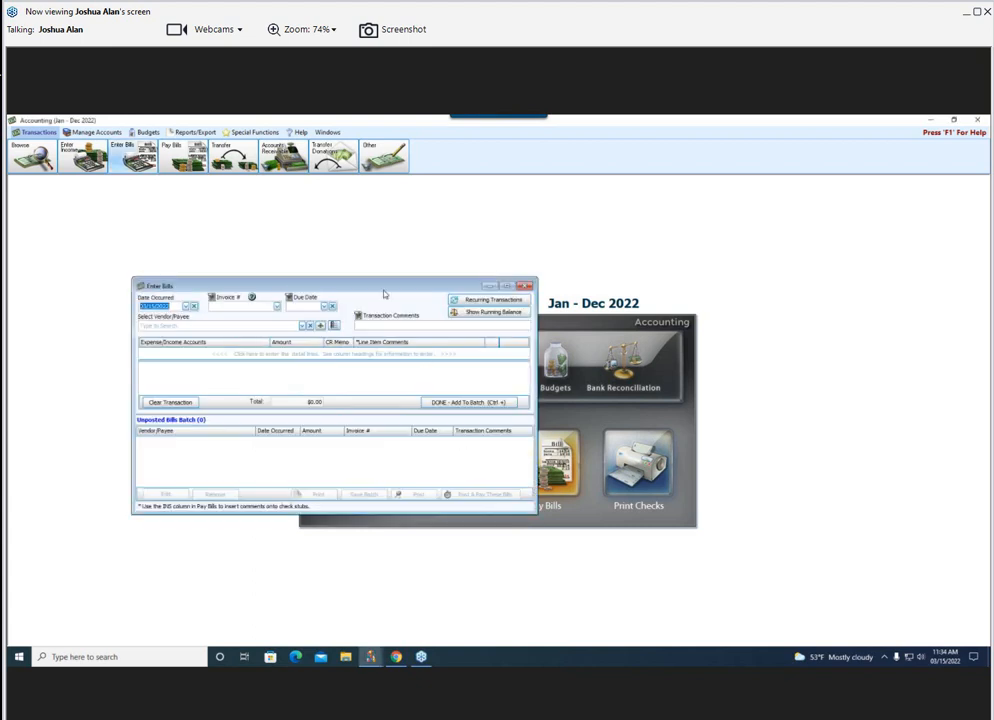
pyautogui.moveTo(384, 293)
pyautogui.mouseDown()
pyautogui.moveTo(552, 323)
pyautogui.moveTo(506, 238)
pyautogui.mouseUp()
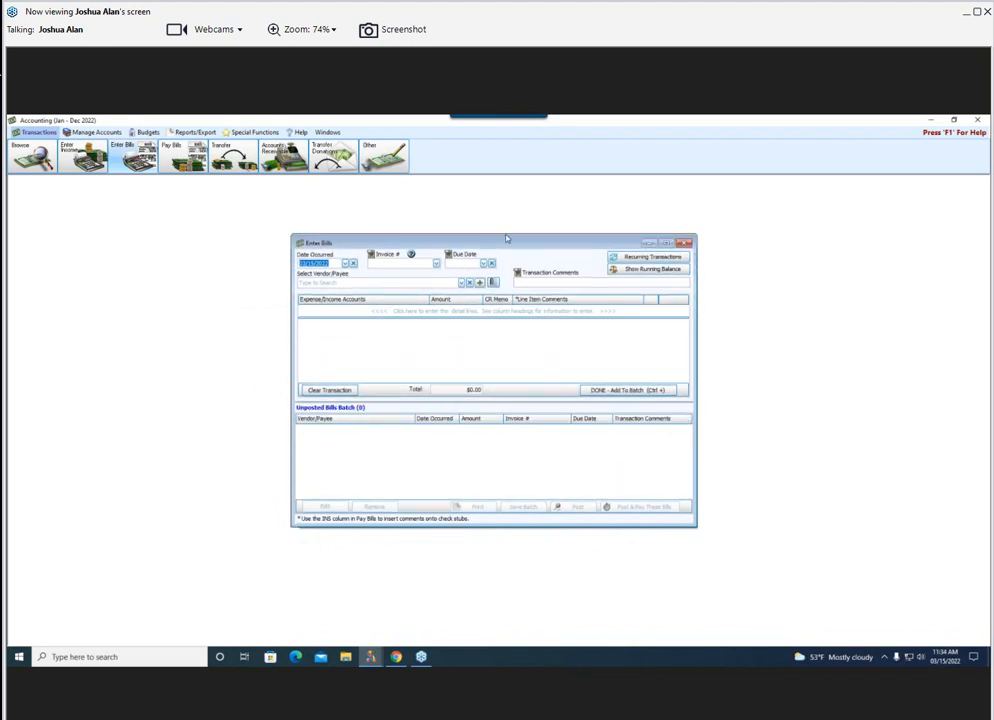
pyautogui.moveTo(515, 526); pyautogui.dragTo(515, 555)
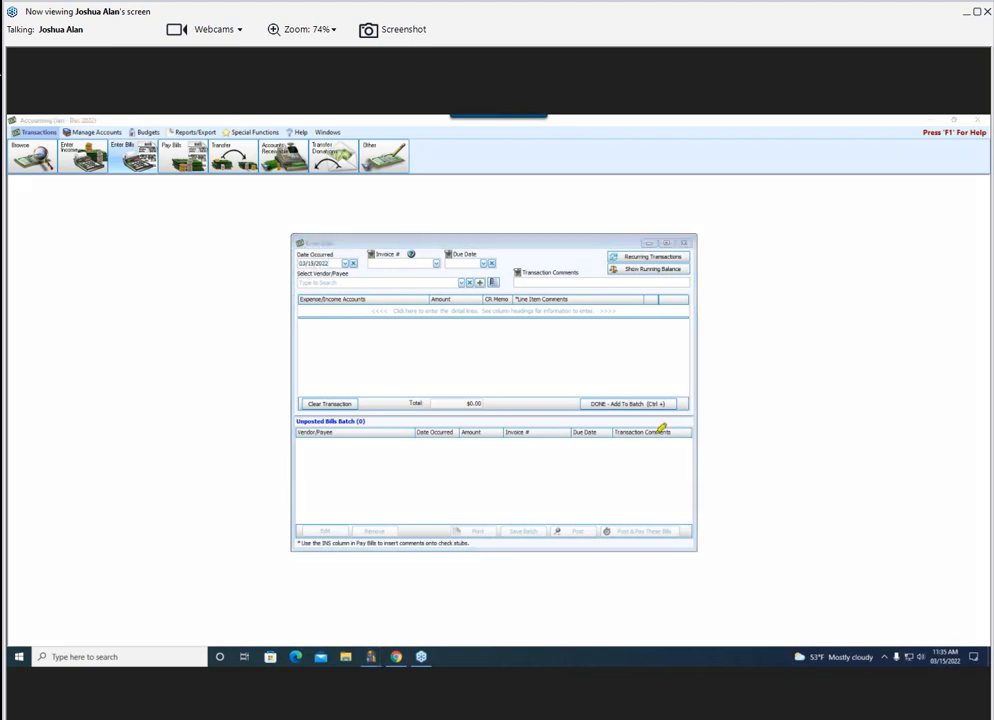
# Mark the icons beside Invoice #, Due Date and Transaction Comments, clear the marks, and try toggling the Due Date and Invoice # fields
pyautogui.moveTo(371, 245); pyautogui.dragTo(374, 247)
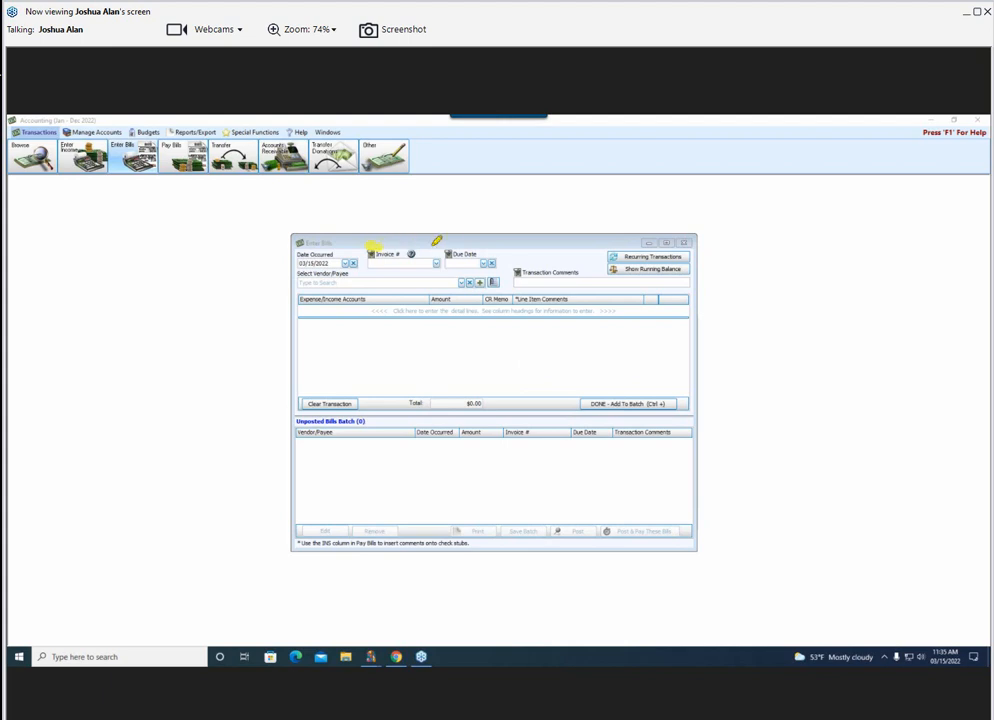
pyautogui.moveTo(443, 246); pyautogui.dragTo(454, 246)
pyautogui.moveTo(530, 265); pyautogui.dragTo(517, 268)
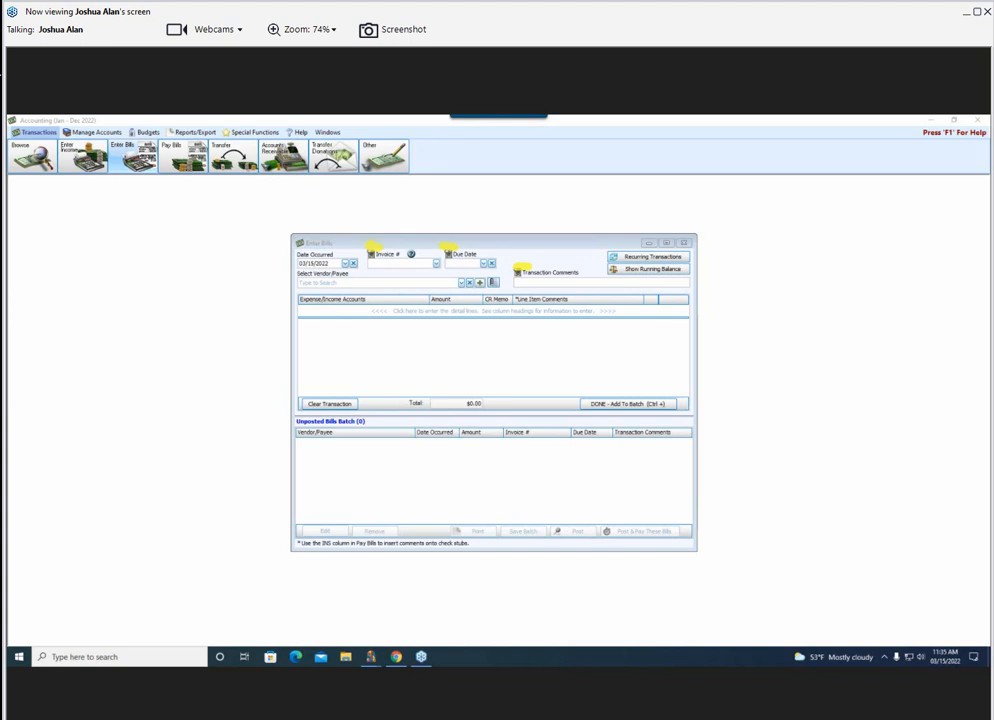
pyautogui.press('Escape')
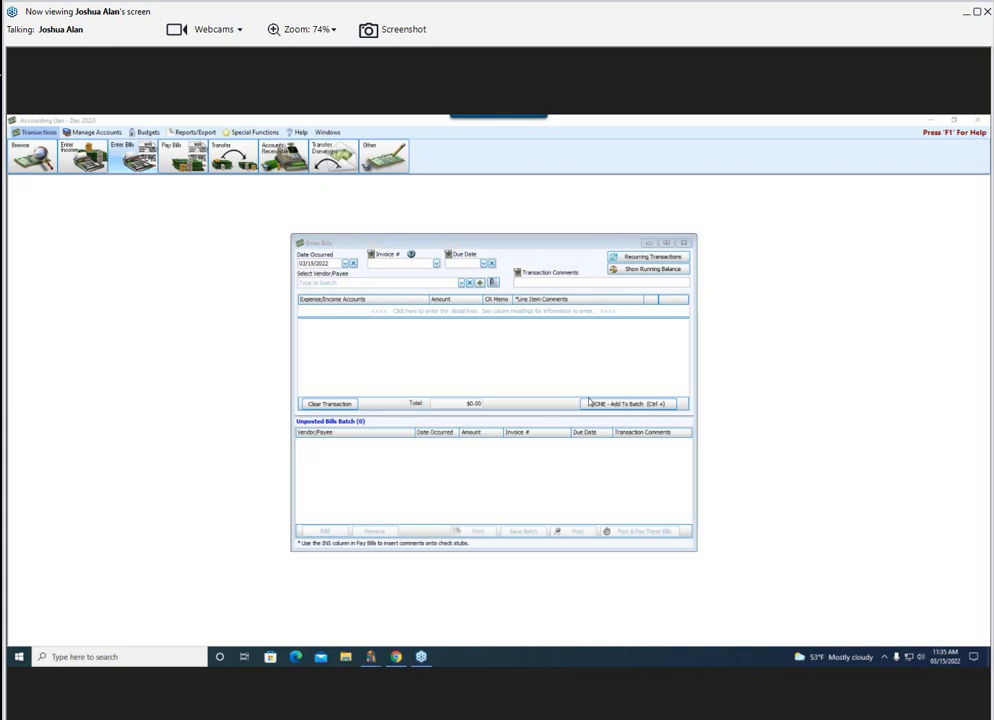
pyautogui.click(448, 257)
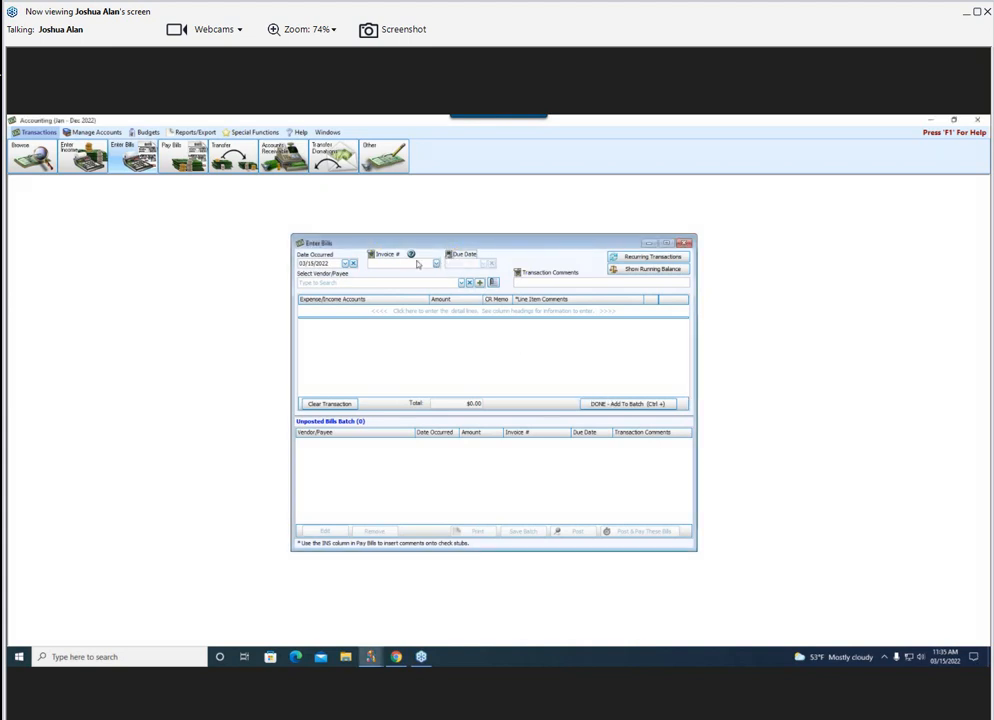
pyautogui.click(371, 255)
# Fill the bill header with date 03/18/2022, the individual payee listed after Disaster Relief Recovery, and the transaction comment "Pizza for youth lock in"
pyautogui.click(345, 263)
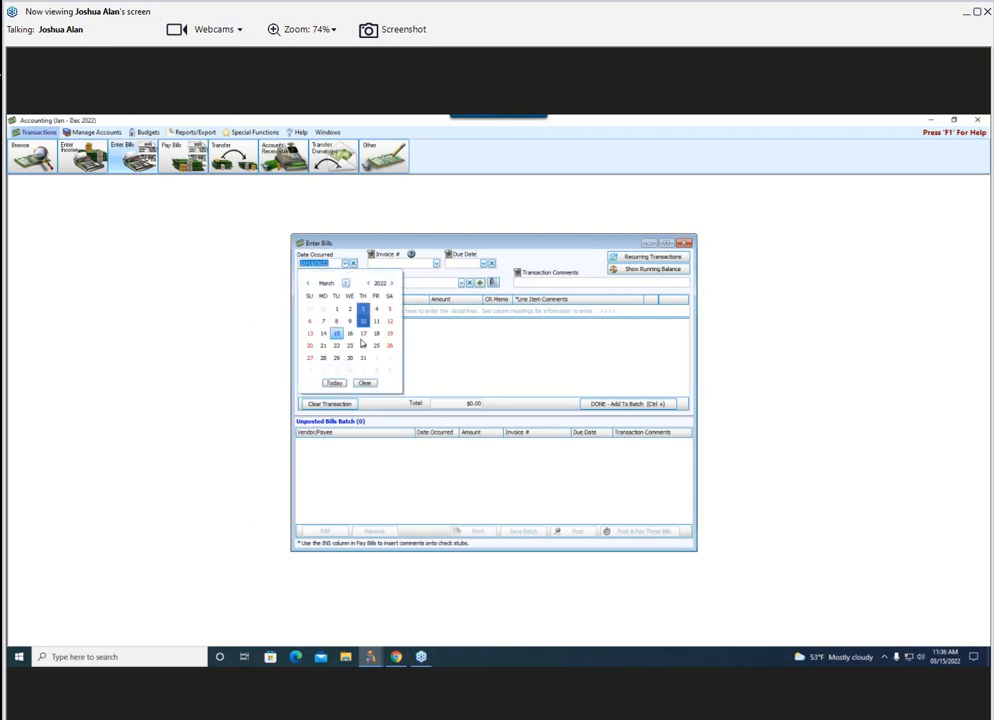
pyautogui.click(376, 337)
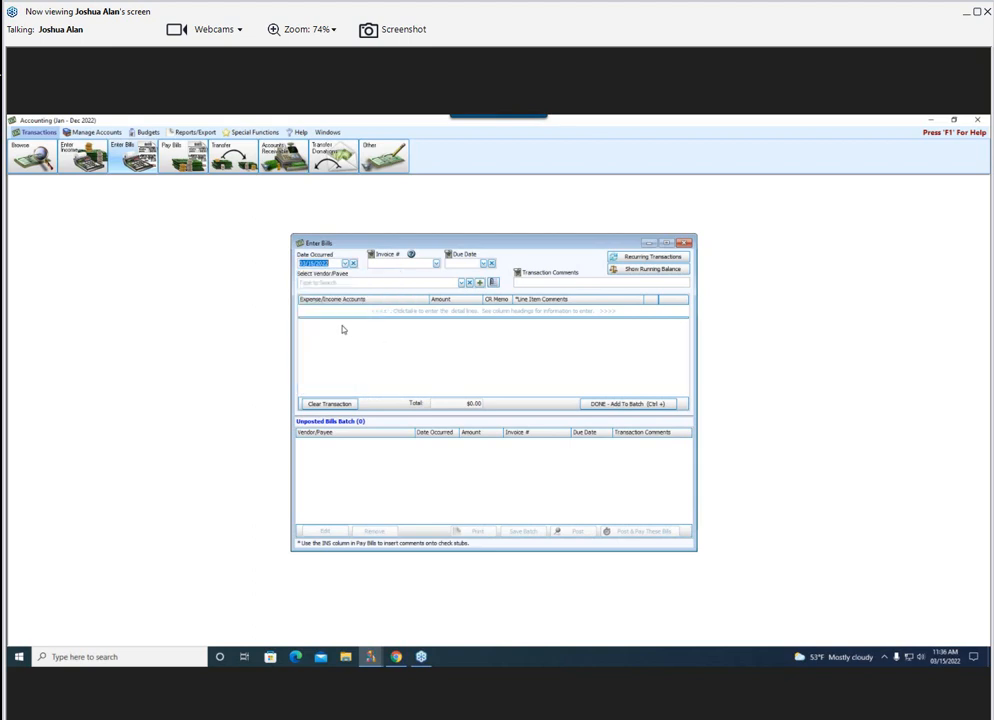
pyautogui.click(338, 283)
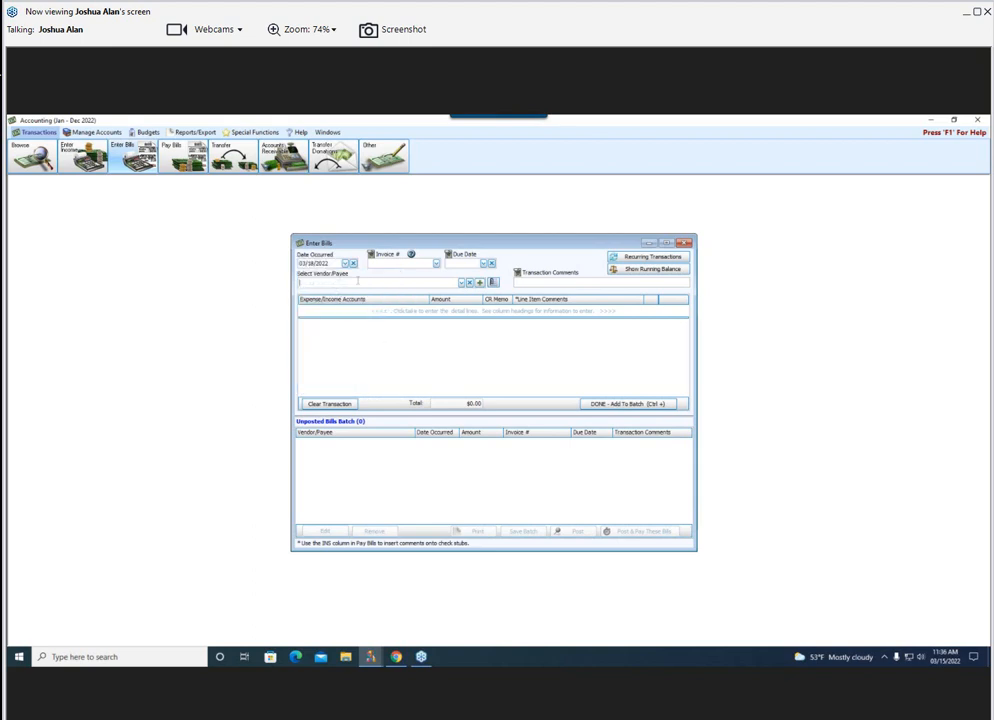
pyautogui.click(462, 283)
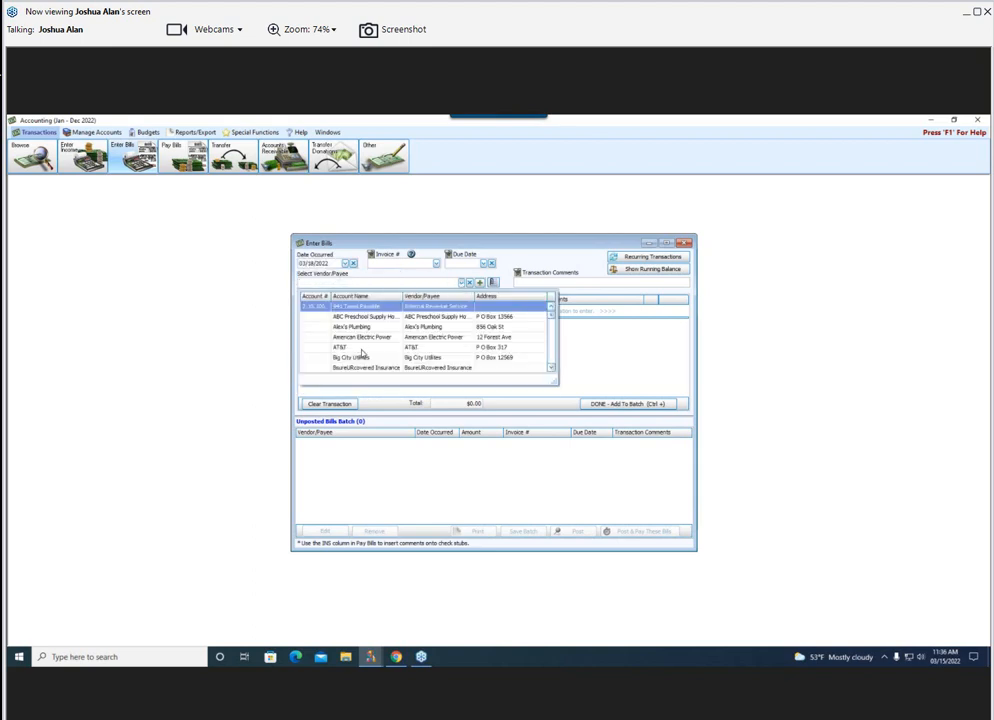
pyautogui.scroll(-1, 372, 351)
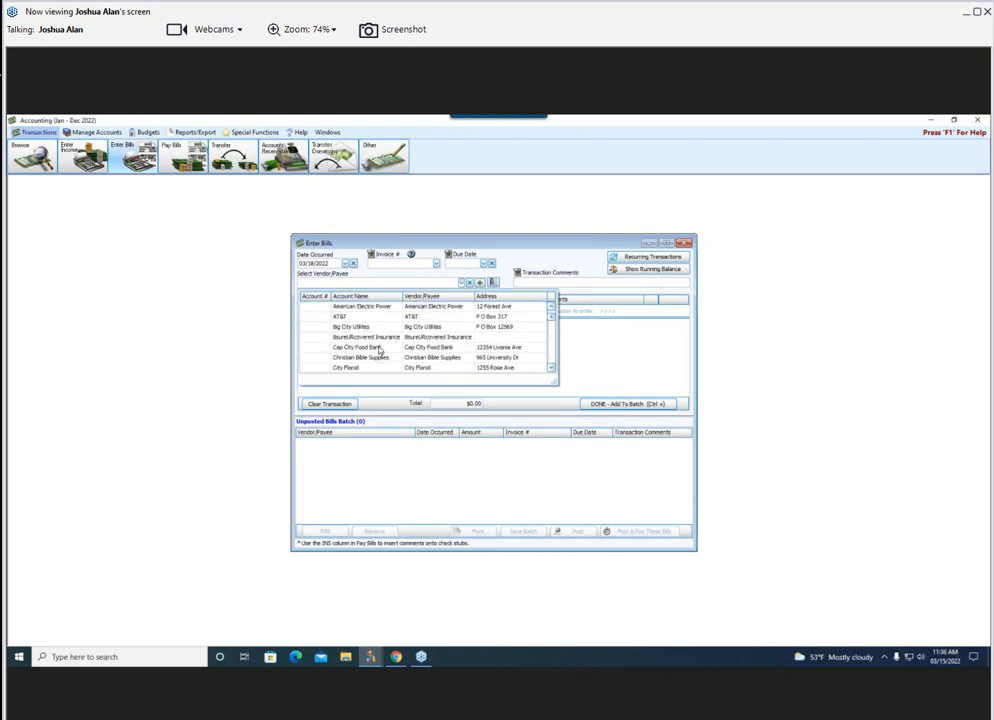
pyautogui.scroll(-2, 379, 349)
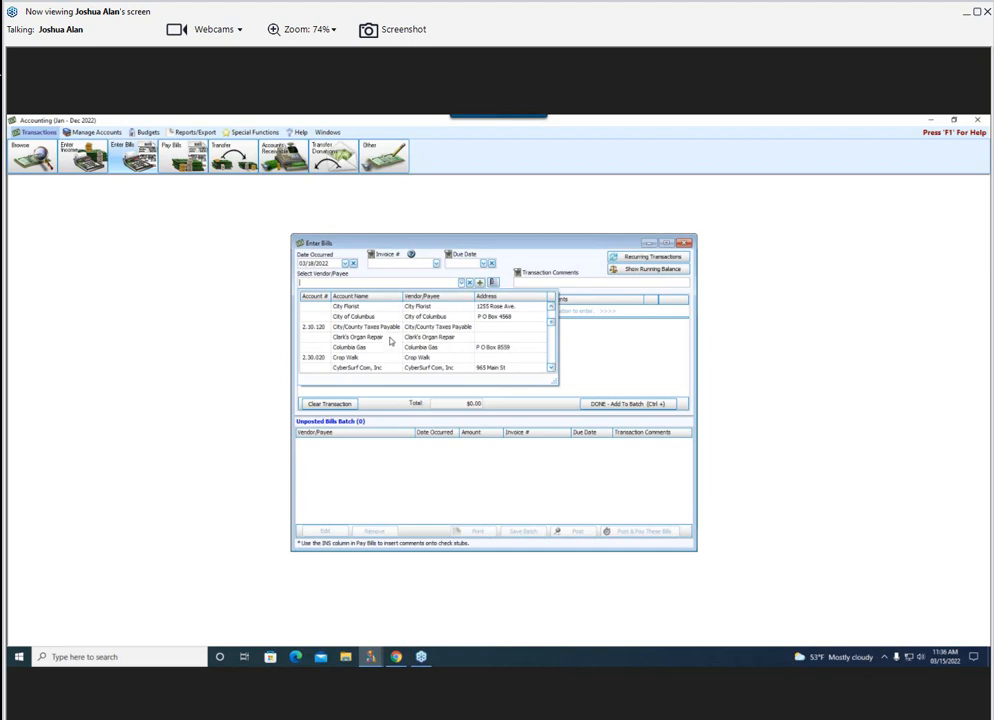
pyautogui.scroll(-1, 394, 340)
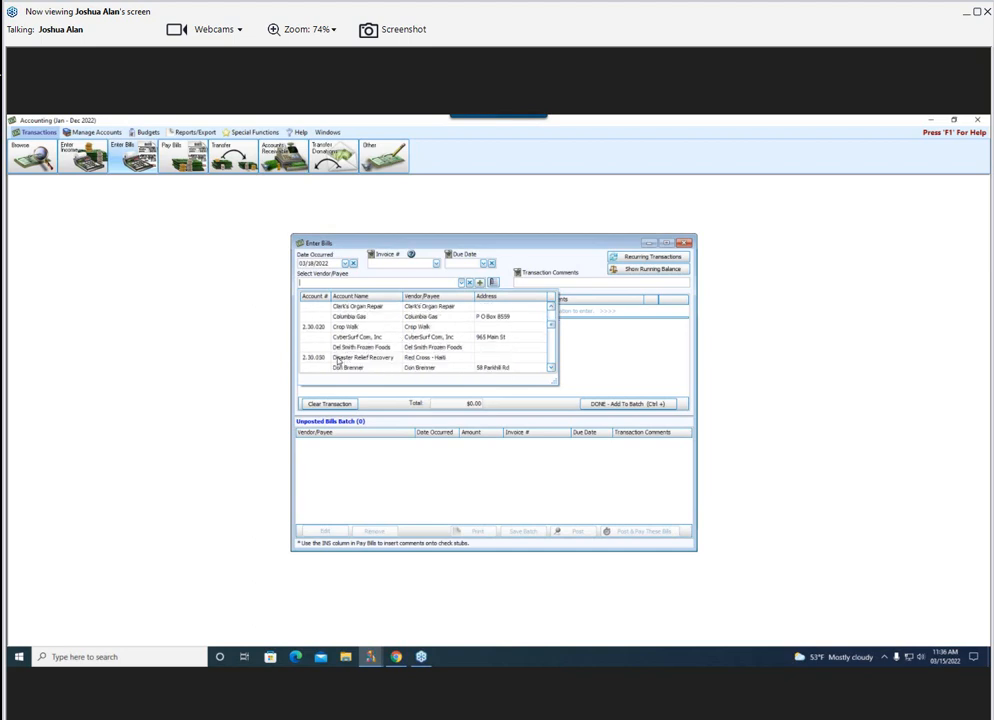
pyautogui.scroll(-1, 340, 336)
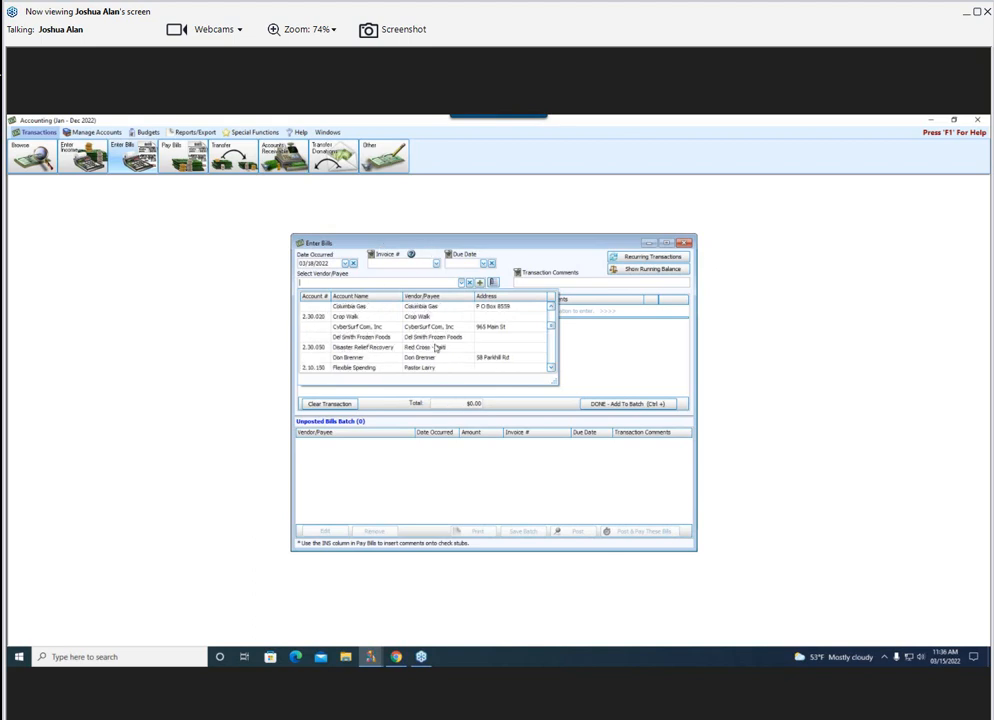
pyautogui.click(360, 358)
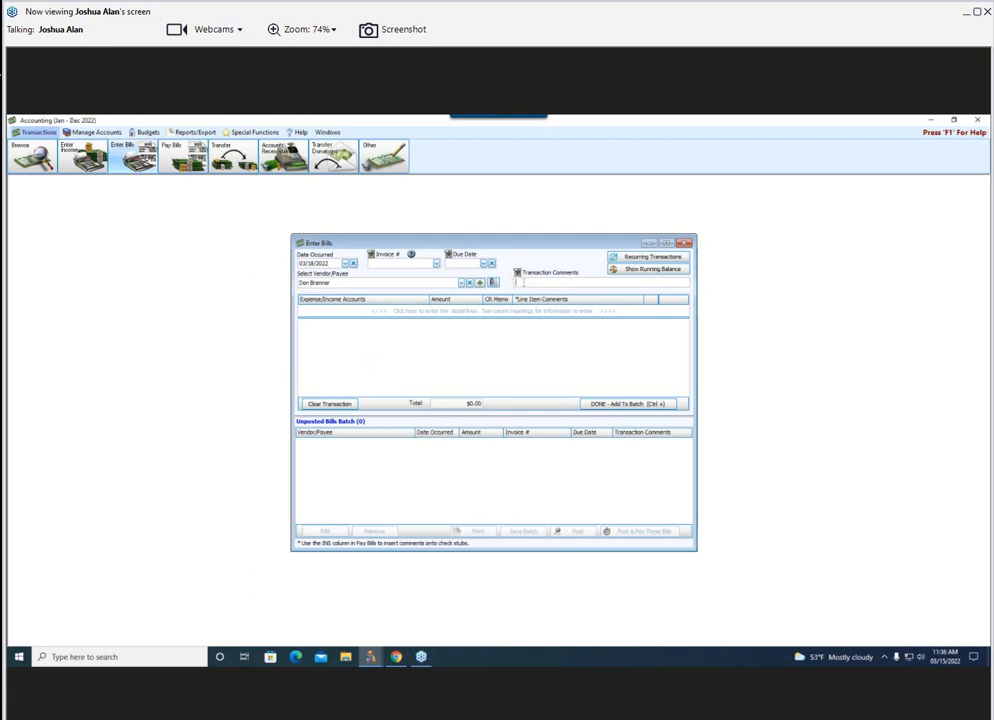
pyautogui.write('Pizza for youth lock in')
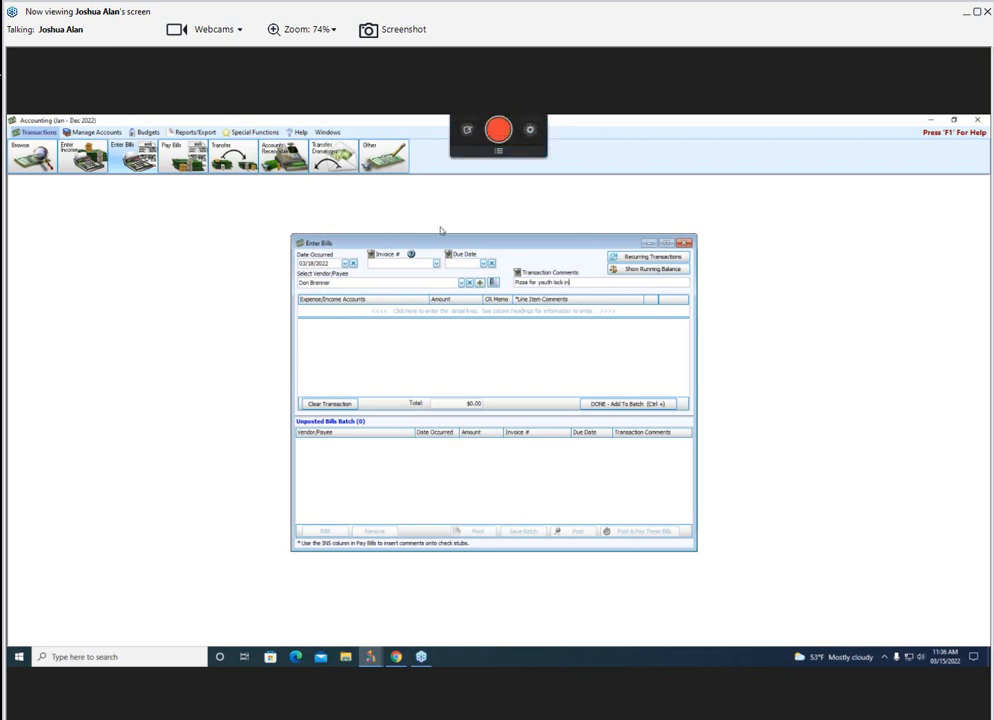
# Charge 123.45 to Miscellaneous Office Expenses with the line comment "Pizza party", and add the bill to the unposted batch
pyautogui.click(365, 311)
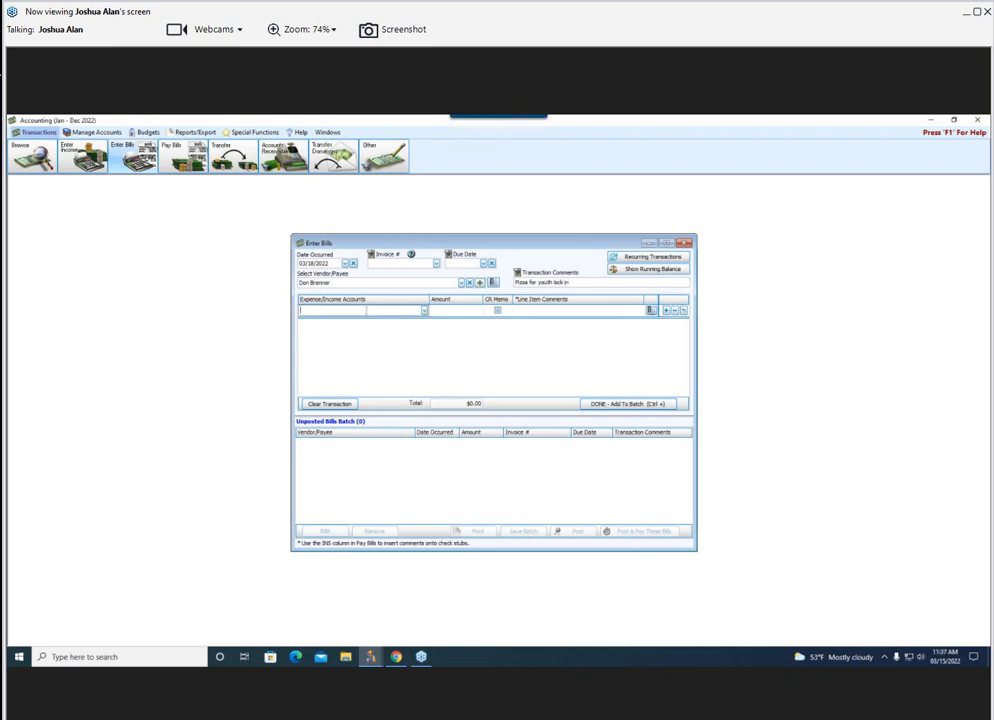
pyautogui.write('misc')
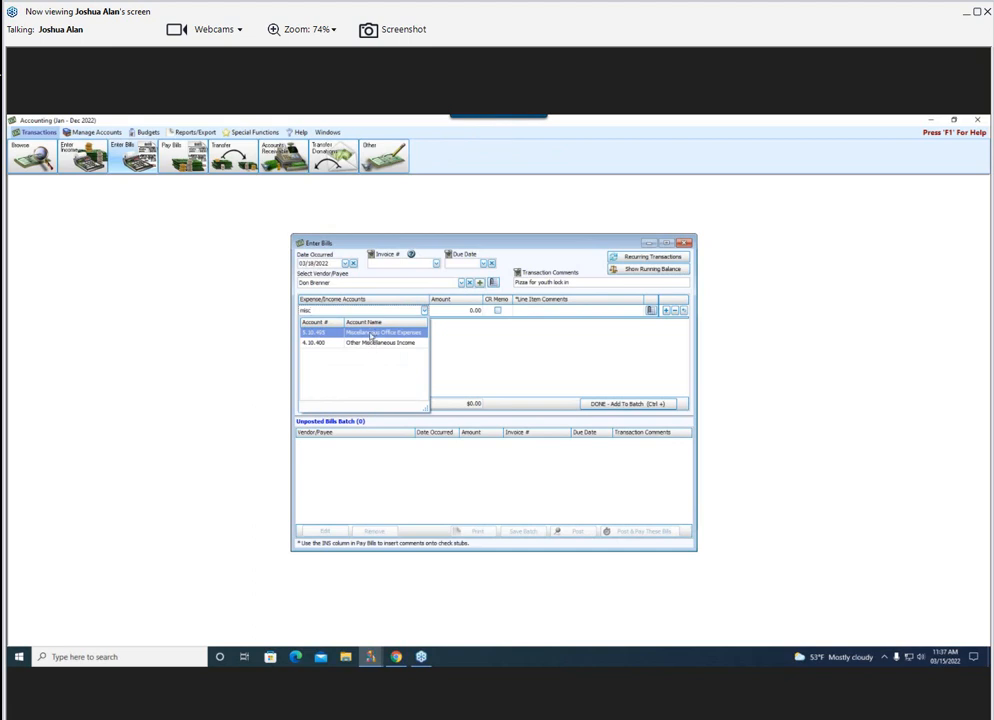
pyautogui.click(368, 332)
pyautogui.press('Tab')
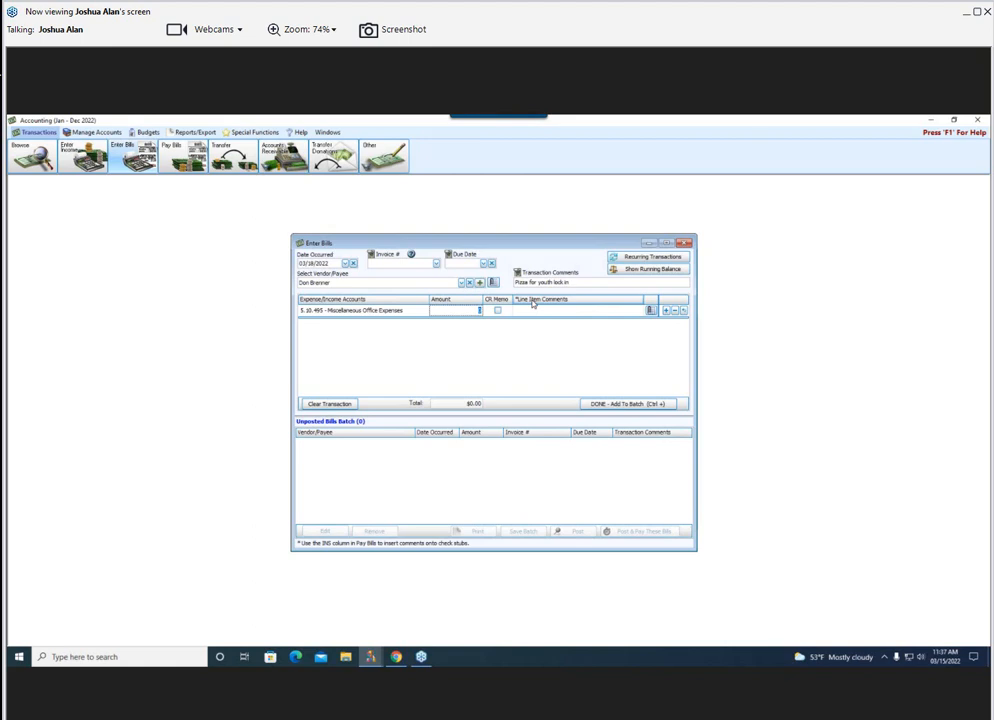
pyautogui.write('122')
pyautogui.write('.45')
pyautogui.click(551, 312)
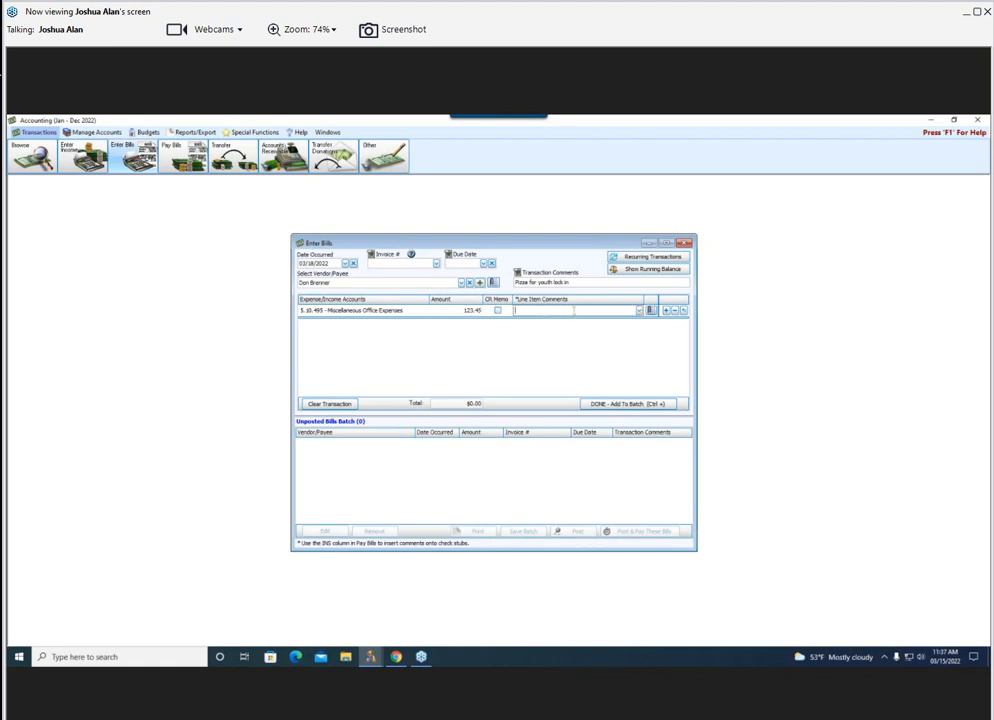
pyautogui.write('Pizza party')
pyautogui.click(625, 403)
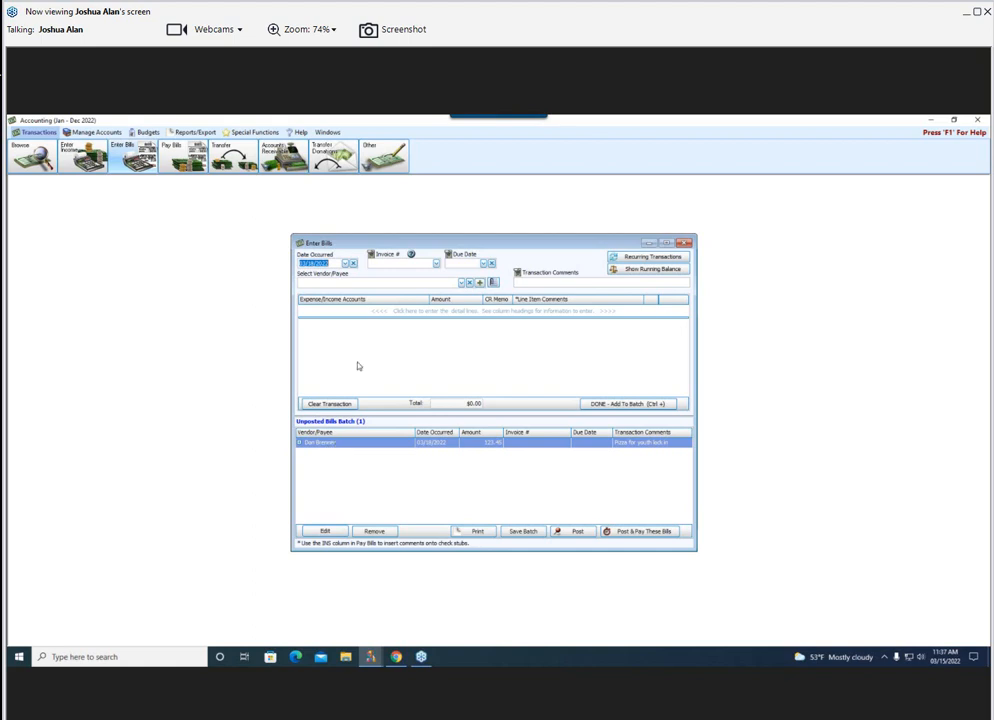
# Start a second bill with VISA - Chase Bank as the vendor
pyautogui.click(373, 284)
pyautogui.write('visa')
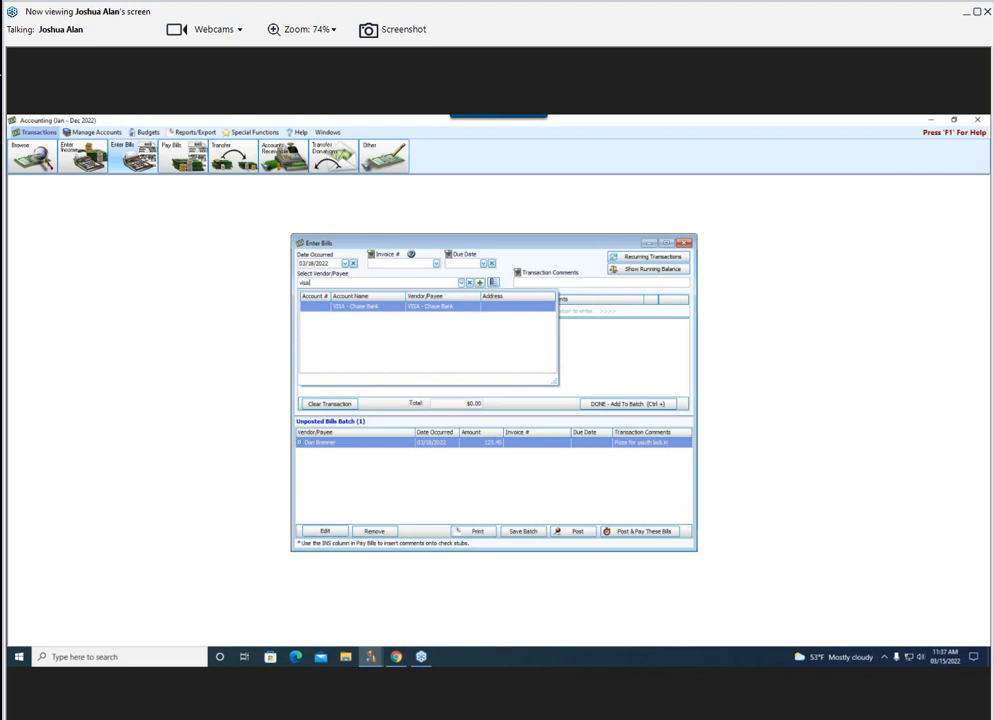
pyautogui.click(382, 307)
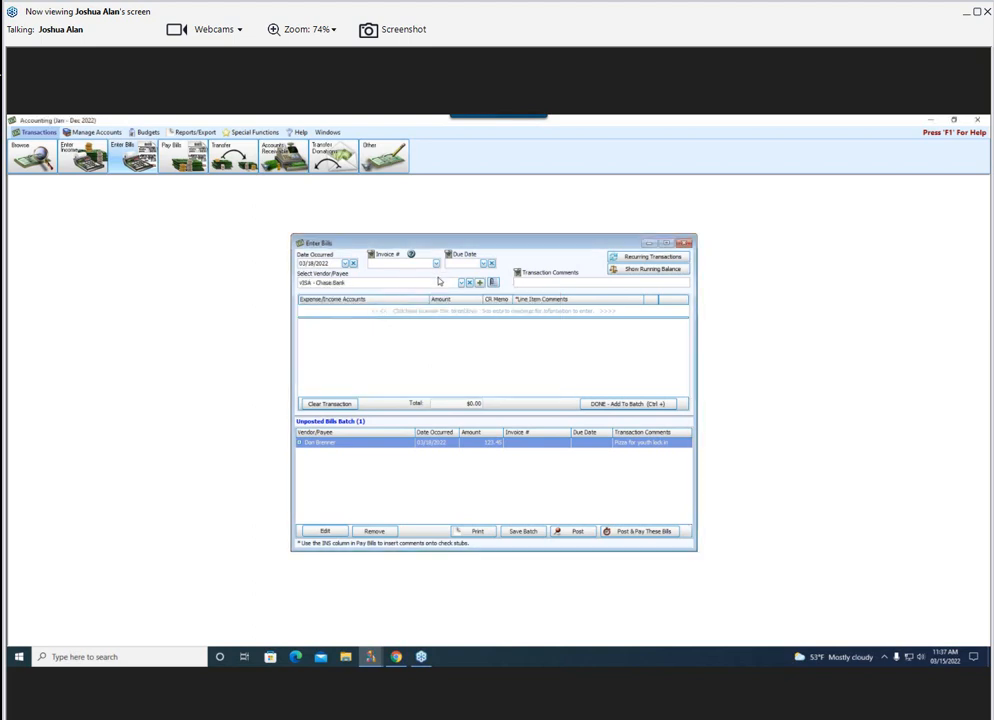
# Assign the Library expense account to the first detail line of the VISA bill
pyautogui.click(355, 311)
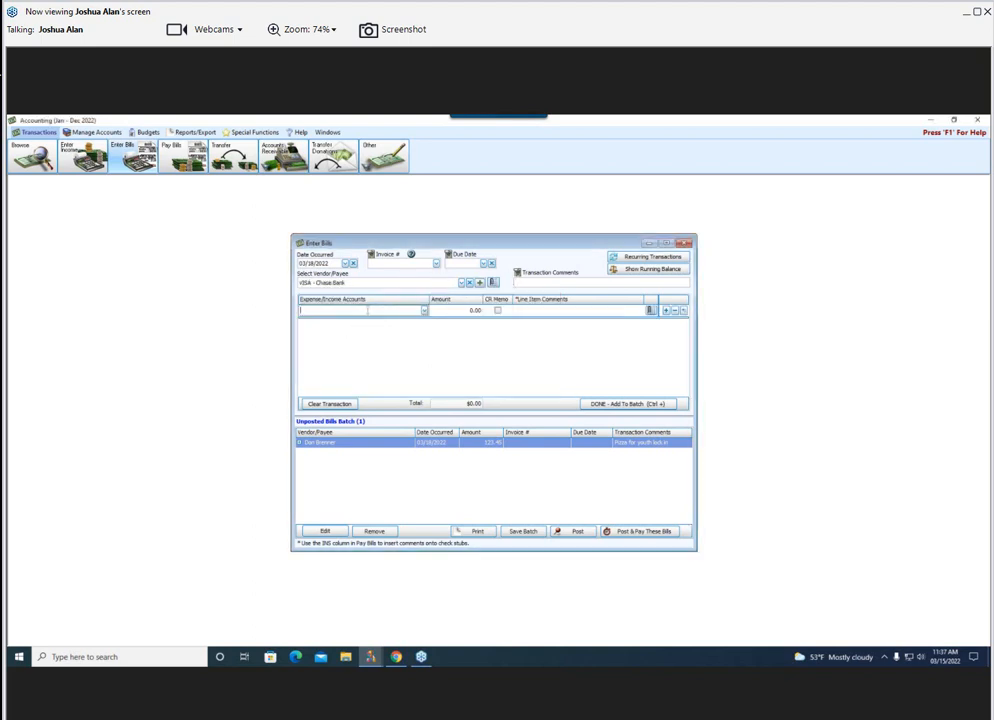
pyautogui.write('library')
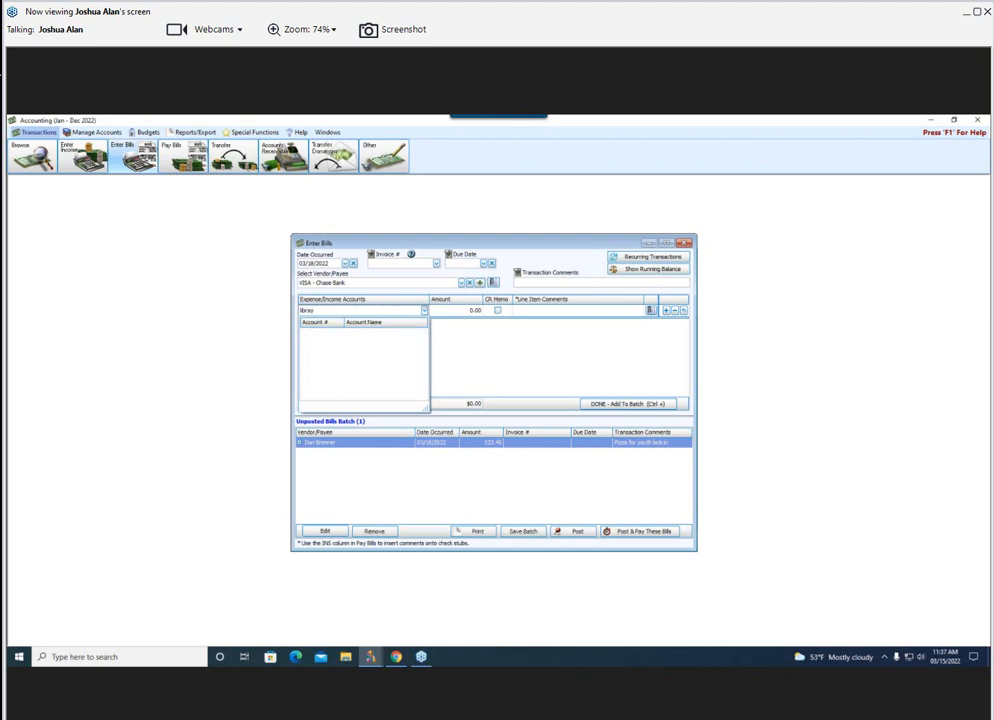
pyautogui.press('BackSpace')
pyautogui.press('BackSpace')
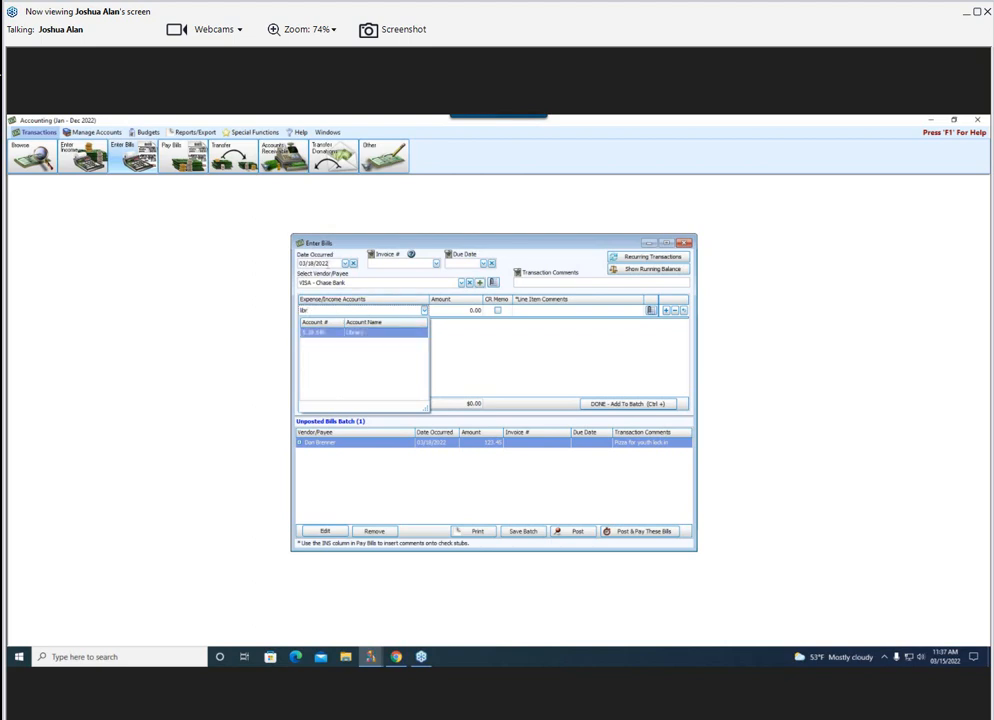
pyautogui.click(347, 266)
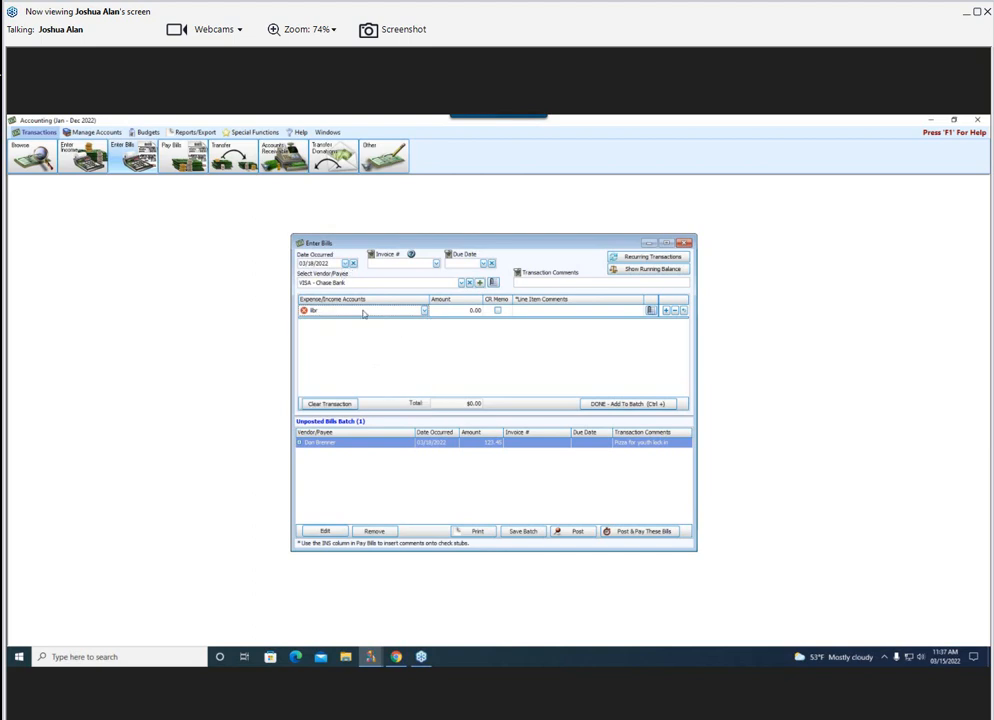
pyautogui.moveTo(327, 311); pyautogui.dragTo(281, 310)
pyautogui.click(348, 333)
# Set the VISA bill's date to 03/22/2022 and the Library line's amount to 23.45
pyautogui.click(346, 264)
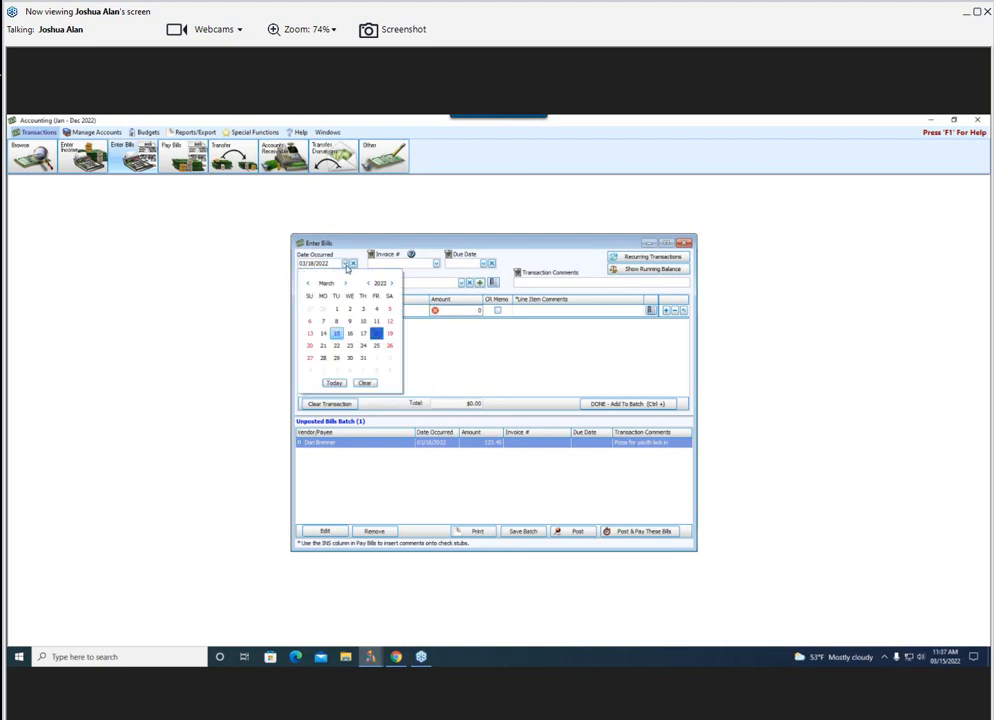
pyautogui.click(323, 345)
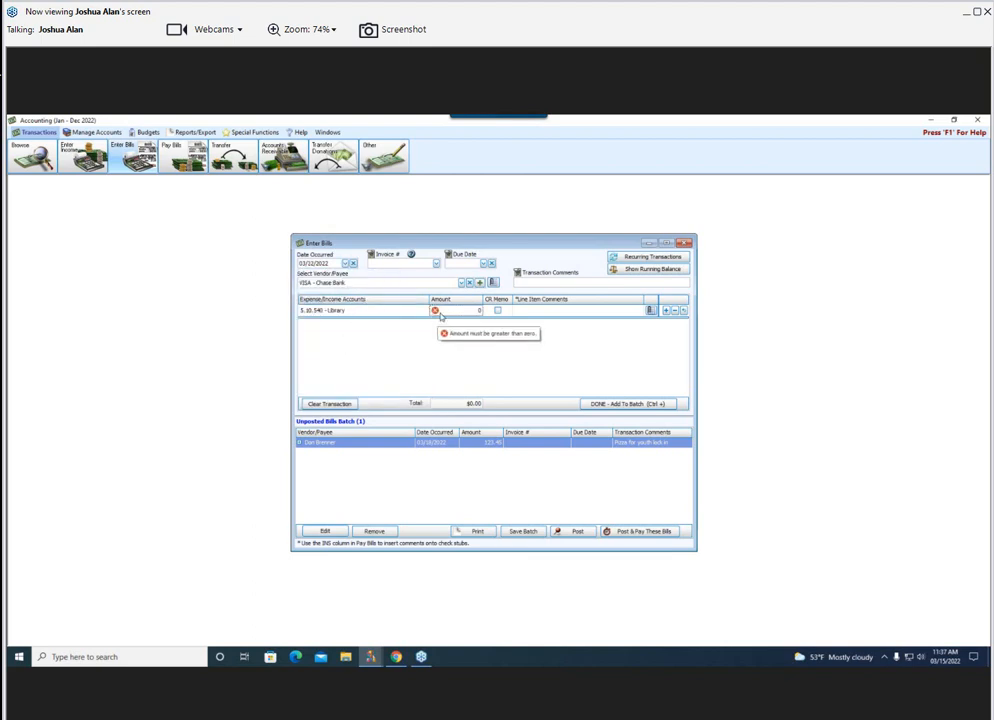
pyautogui.click(481, 312)
pyautogui.write('23.45')
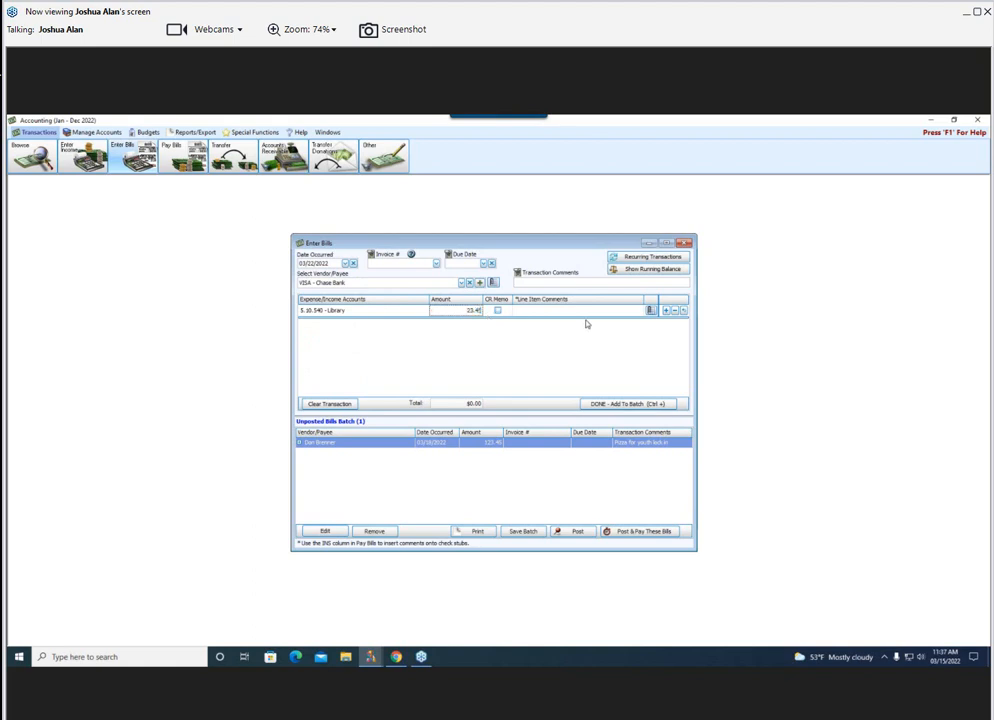
# Add a second detail line to the VISA bill charging 123.45 to Senior Citizens
pyautogui.click(667, 313)
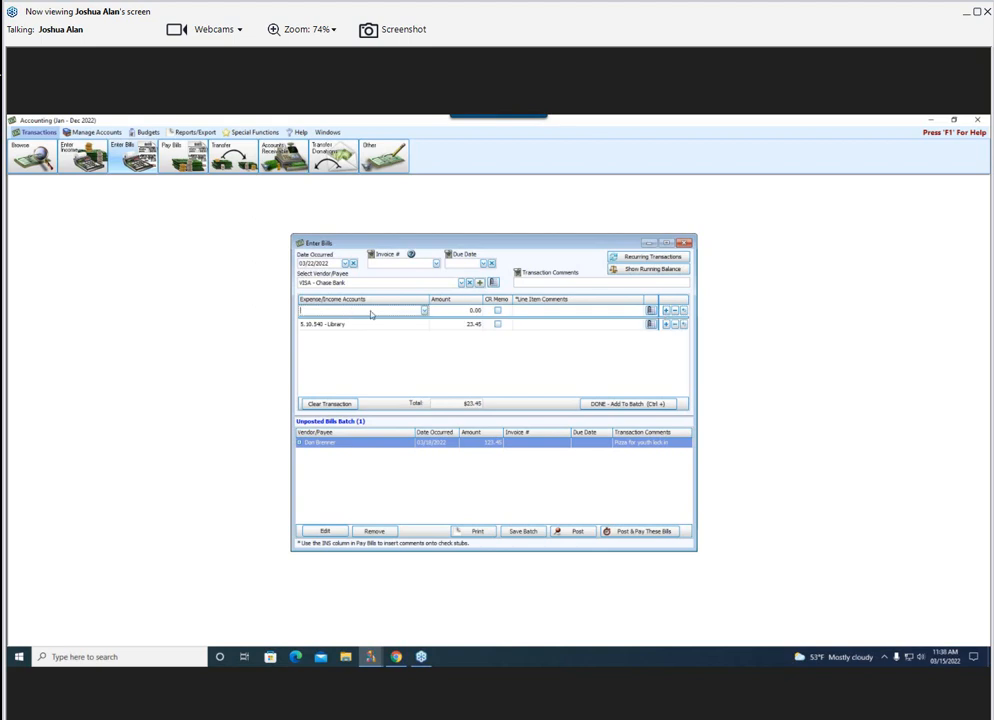
pyautogui.write('seni')
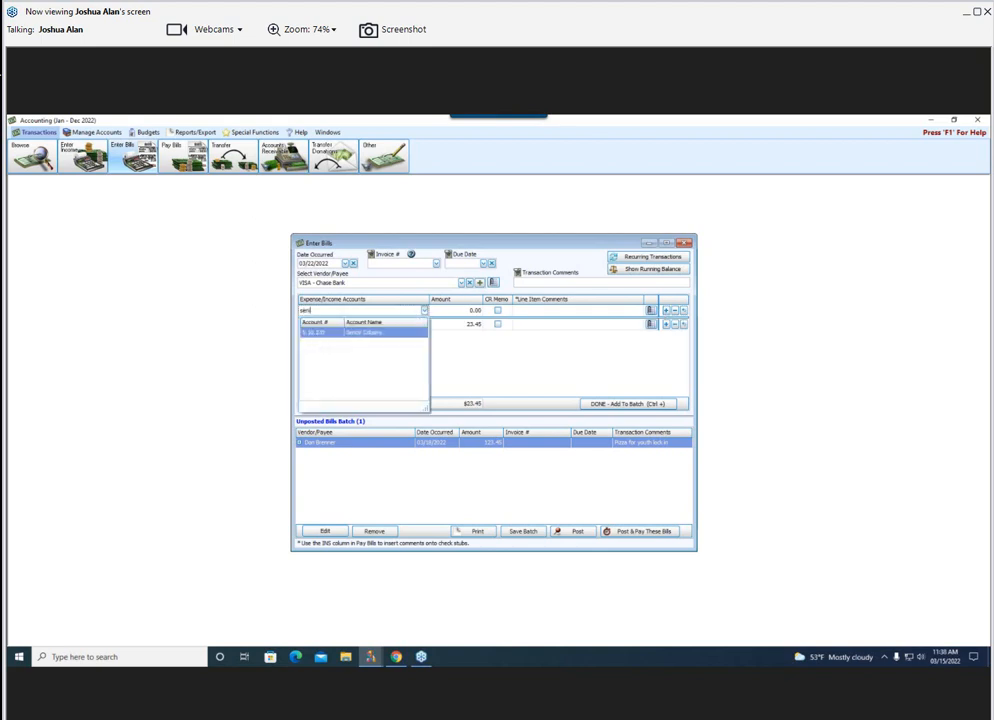
pyautogui.press('Tab')
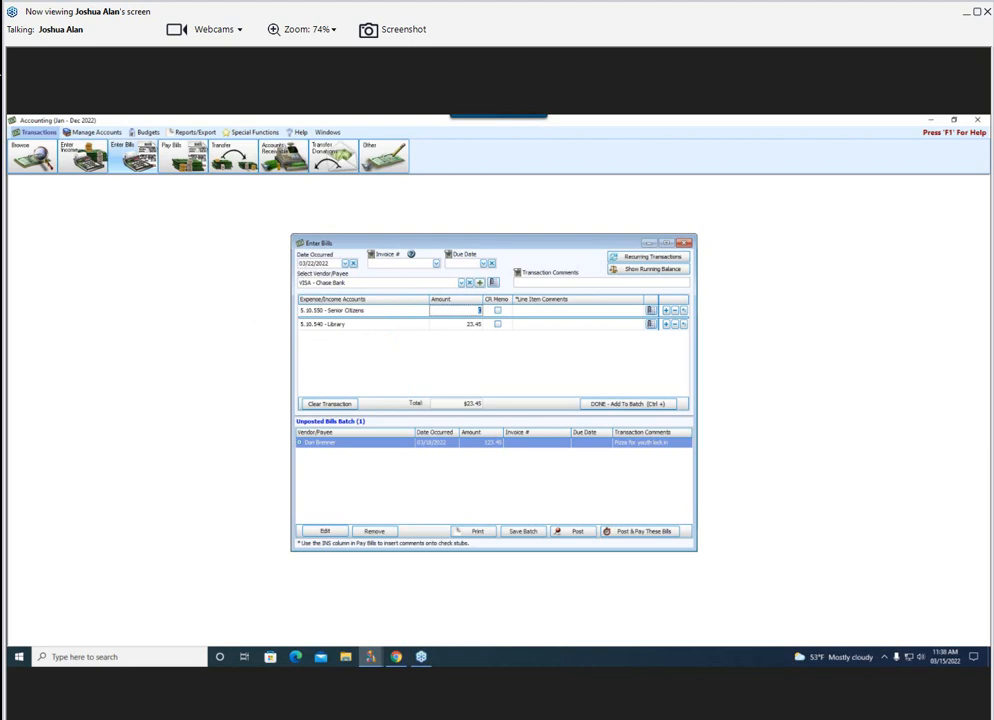
pyautogui.write('123.45')
pyautogui.click(630, 313)
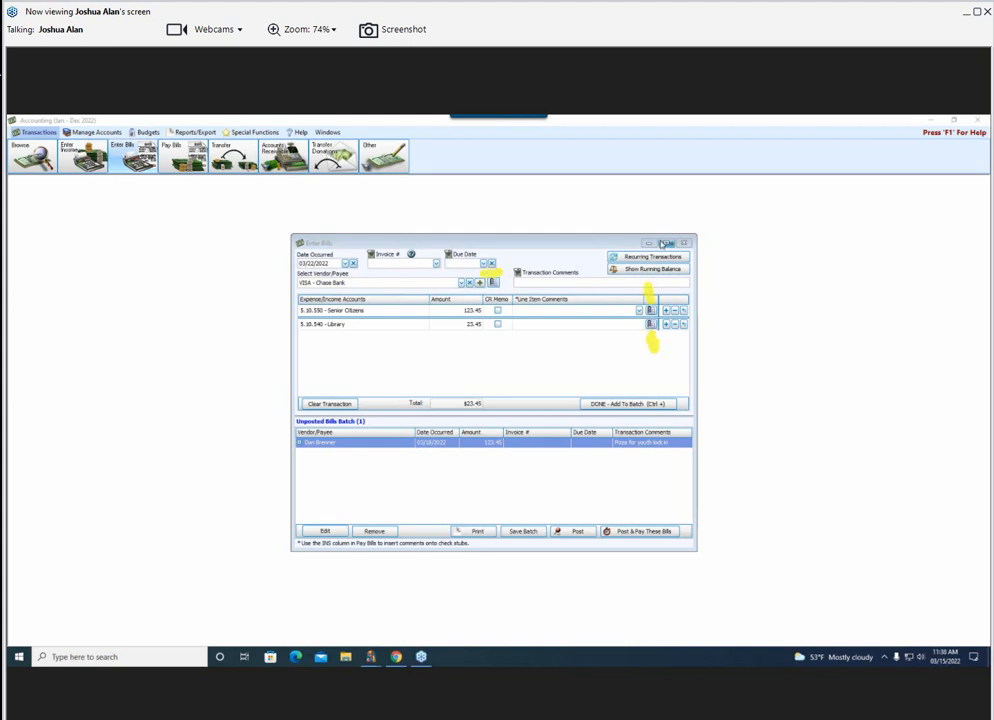
# View the attachments window for the Library detail line and close it without adding a file
pyautogui.click(659, 237)
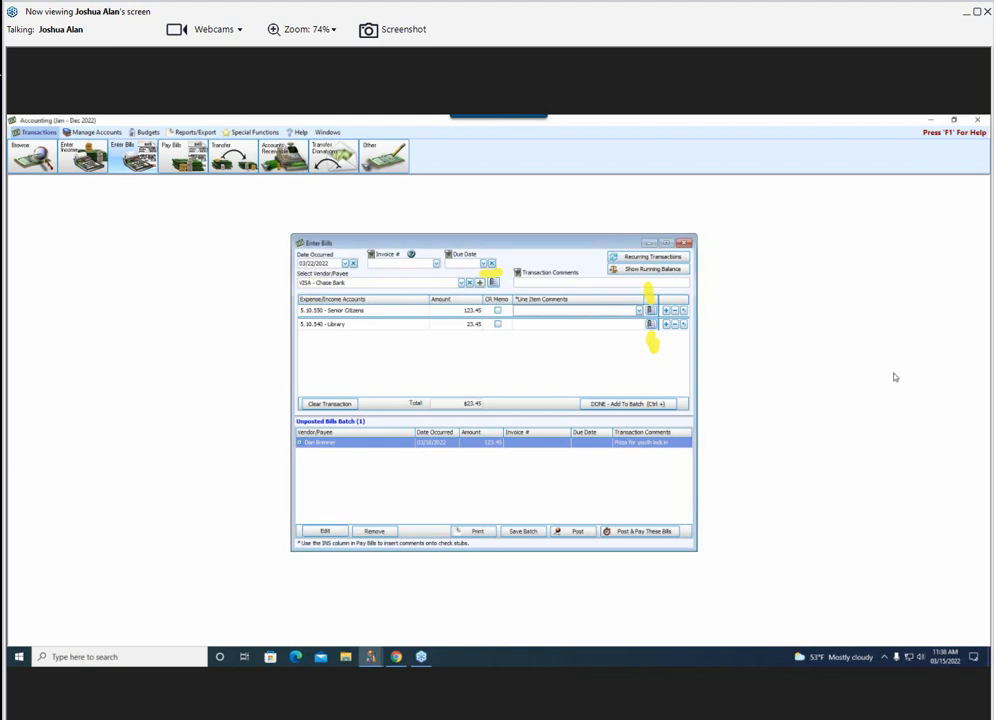
pyautogui.click(801, 297)
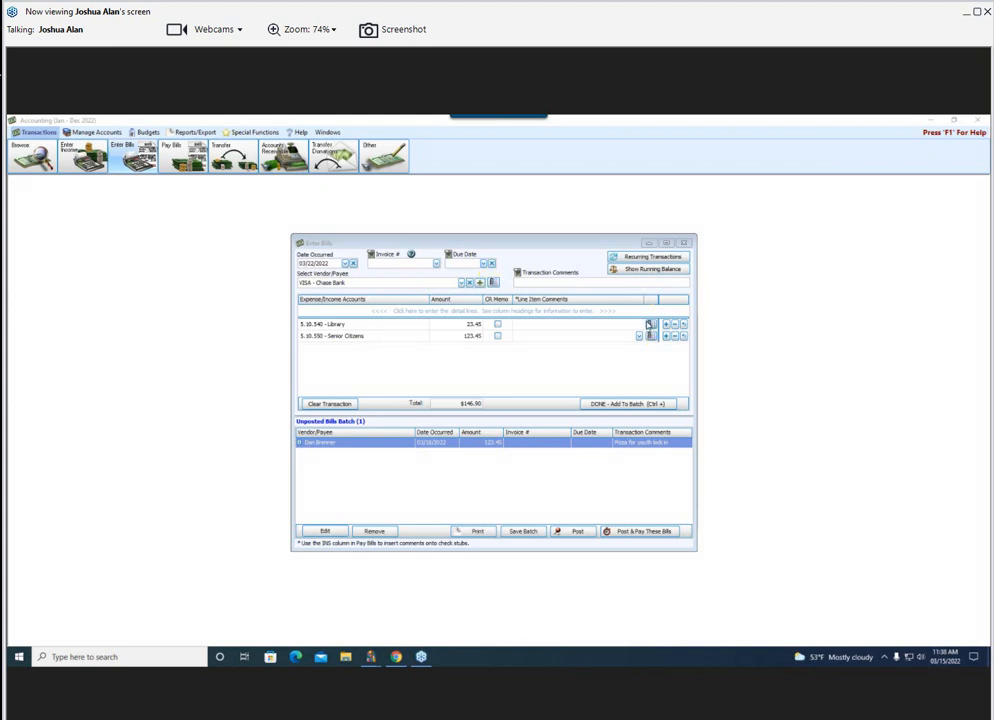
pyautogui.click(651, 325)
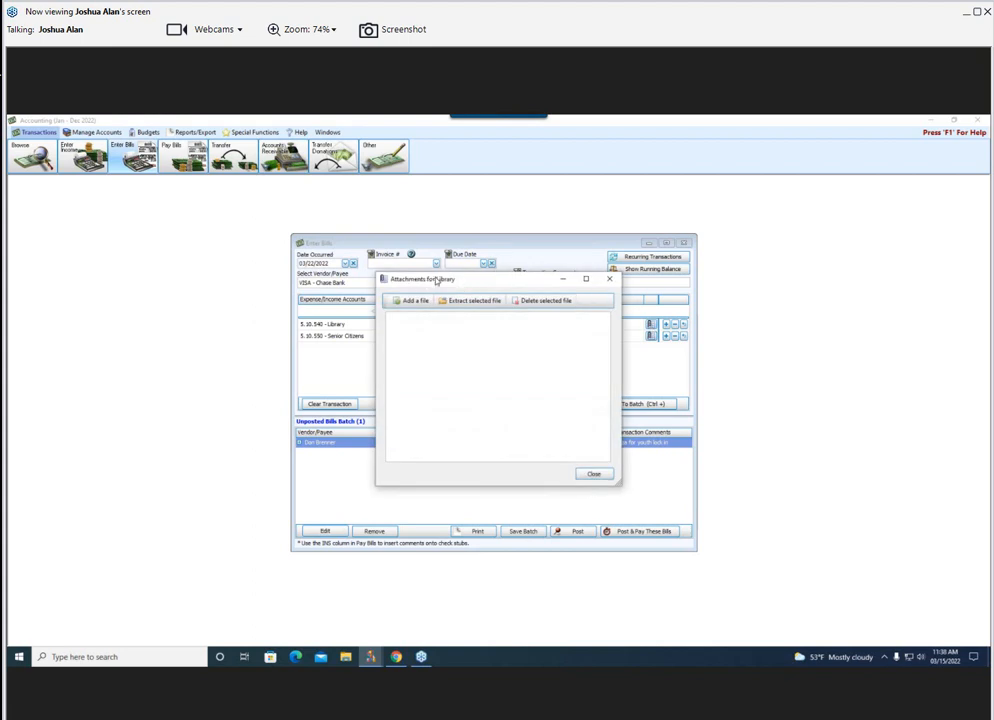
pyautogui.click(609, 279)
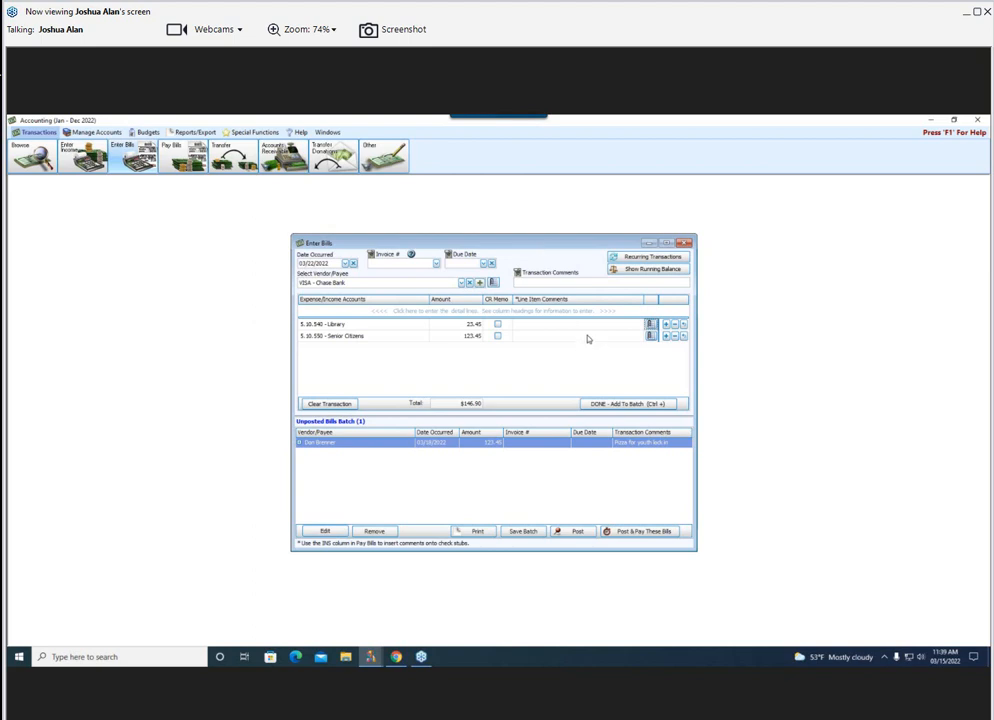
# Add a third detail line for Youth Trips Expense with an amount of 100.00, marked as a credit memo
pyautogui.click(362, 312)
pyautogui.click(424, 310)
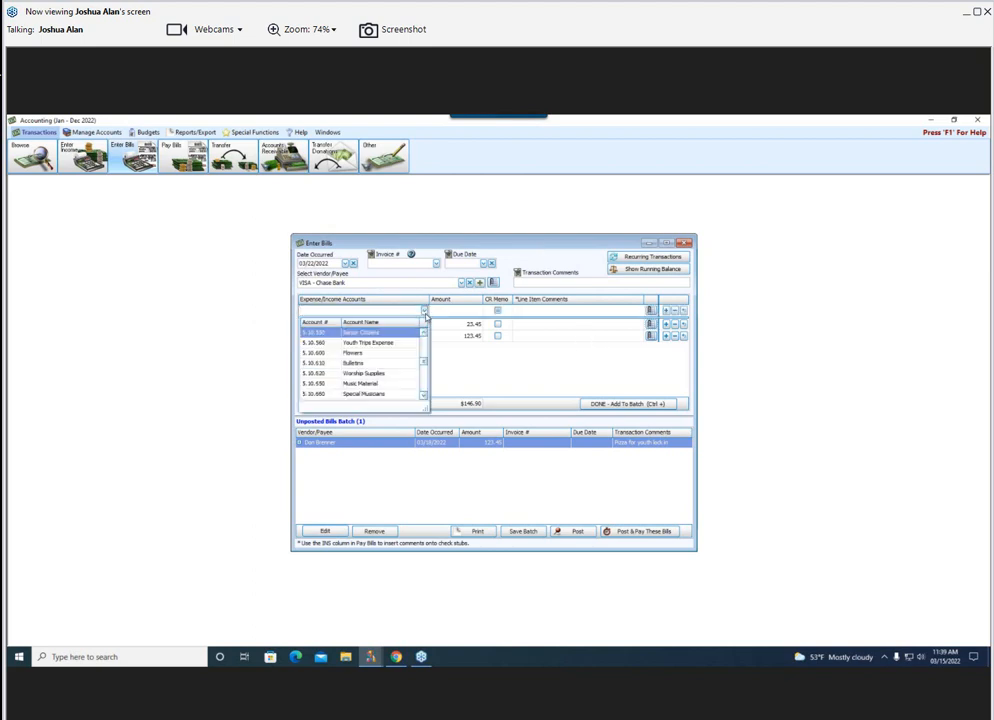
pyautogui.click(368, 345)
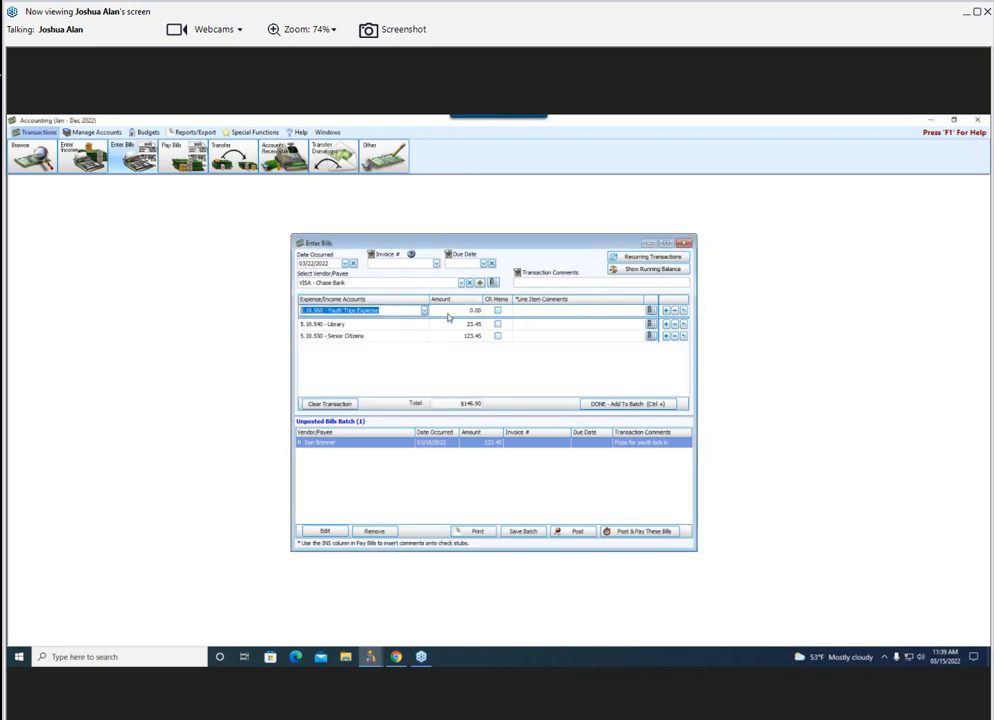
pyautogui.click(477, 313)
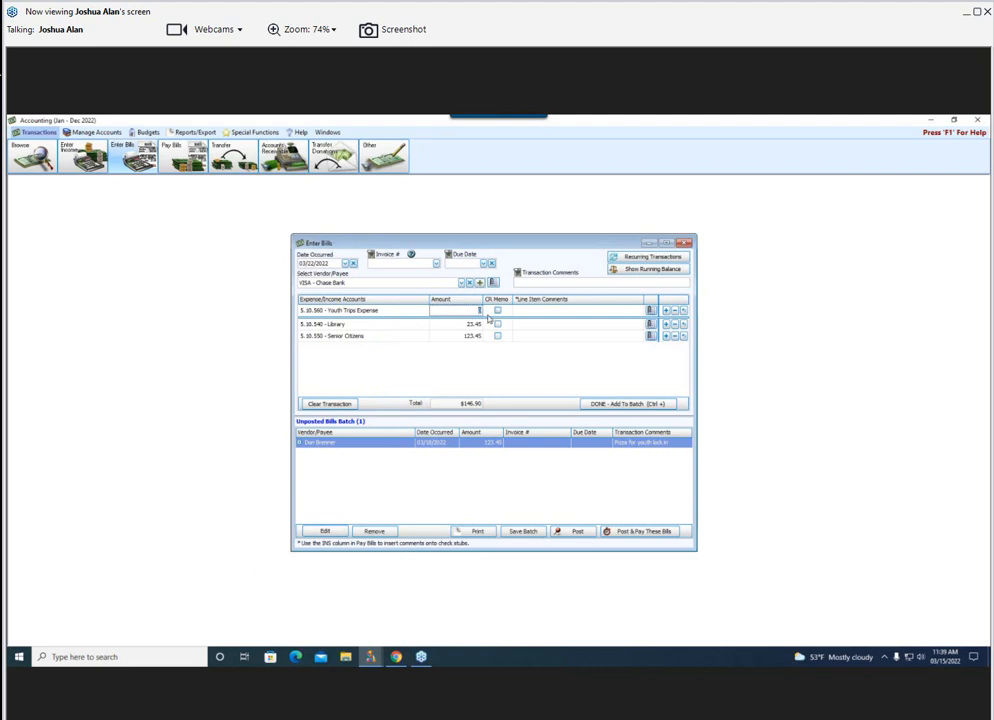
pyautogui.write('5')
pyautogui.press('BackSpace')
pyautogui.press('BackSpace')
pyautogui.write('100.00')
pyautogui.click(499, 312)
pyautogui.click(499, 312)
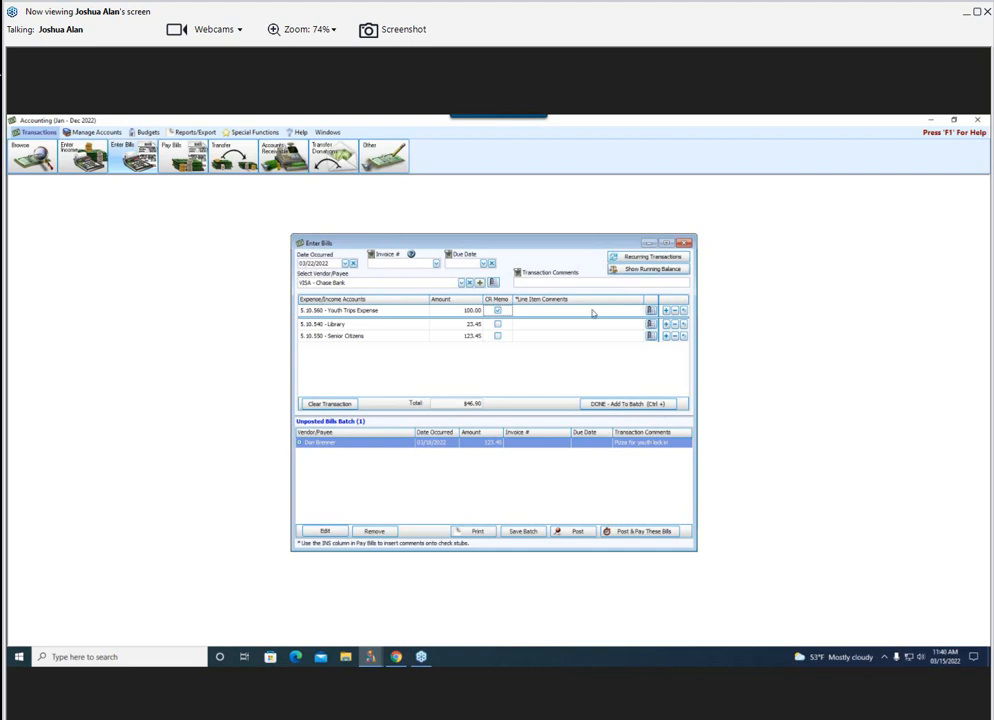
# Add the VISA bill to the unposted batch, then save the batch and close bill entry
pyautogui.click(640, 404)
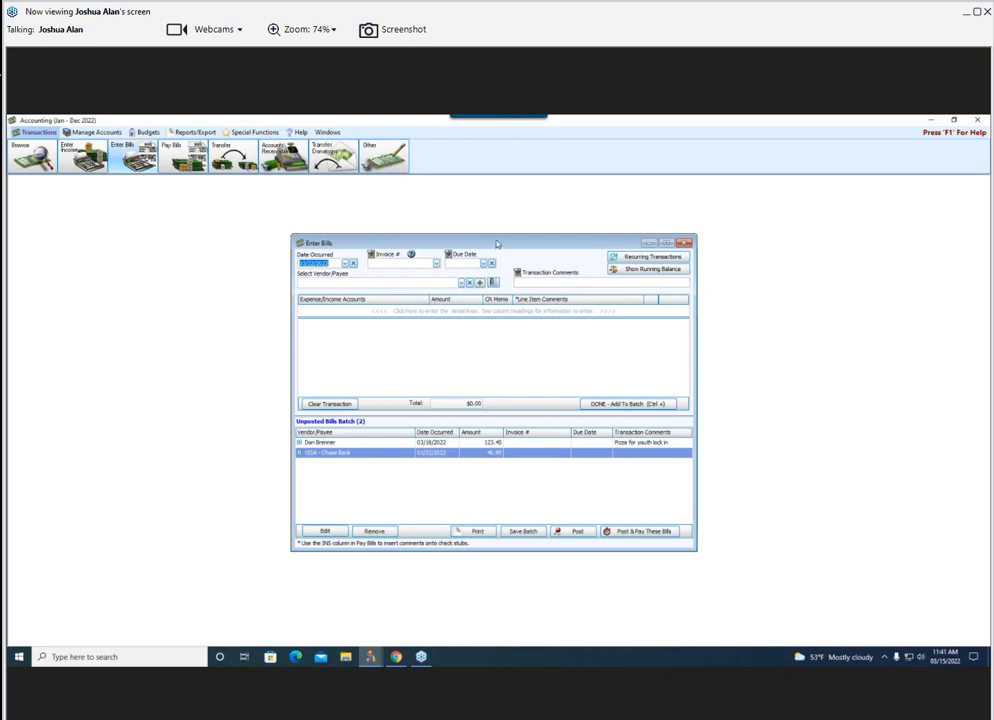
pyautogui.click(524, 532)
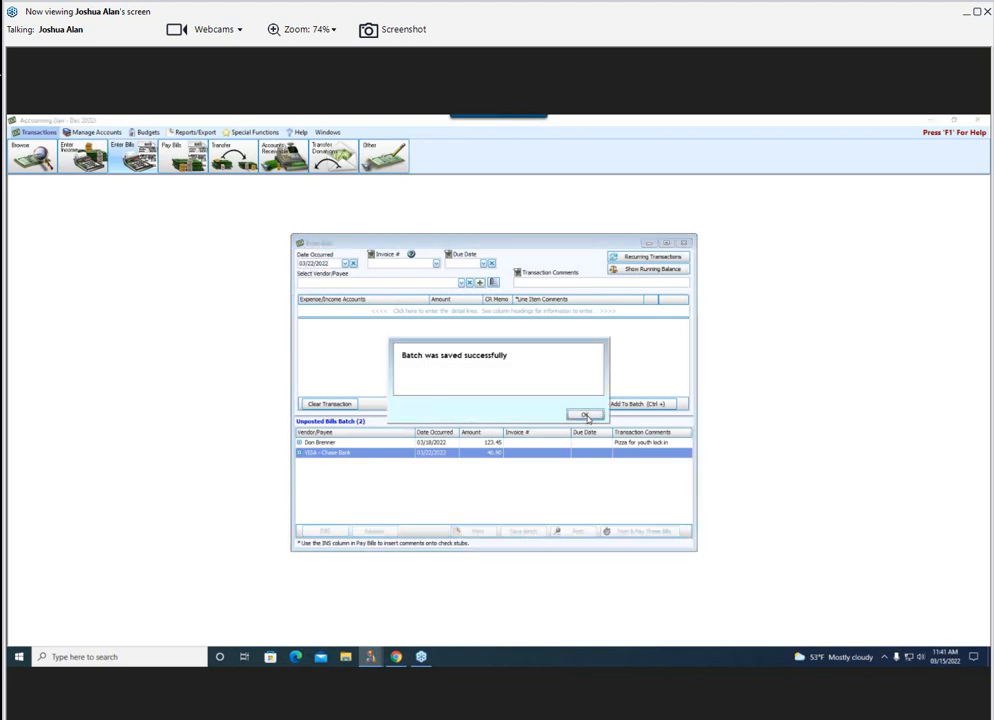
pyautogui.click(585, 415)
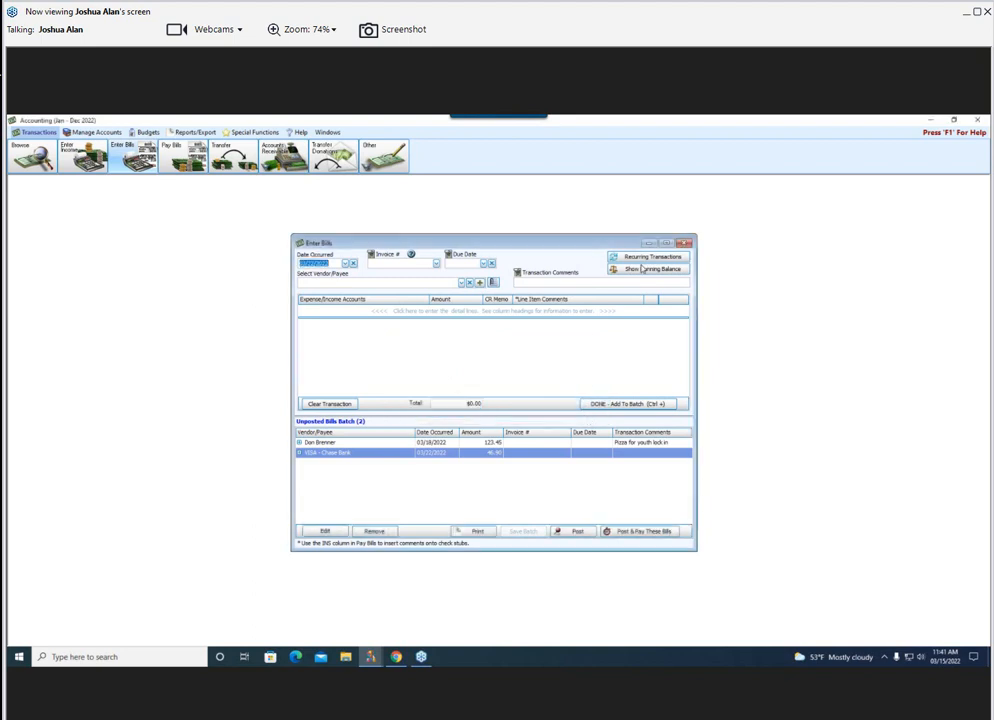
pyautogui.click(685, 243)
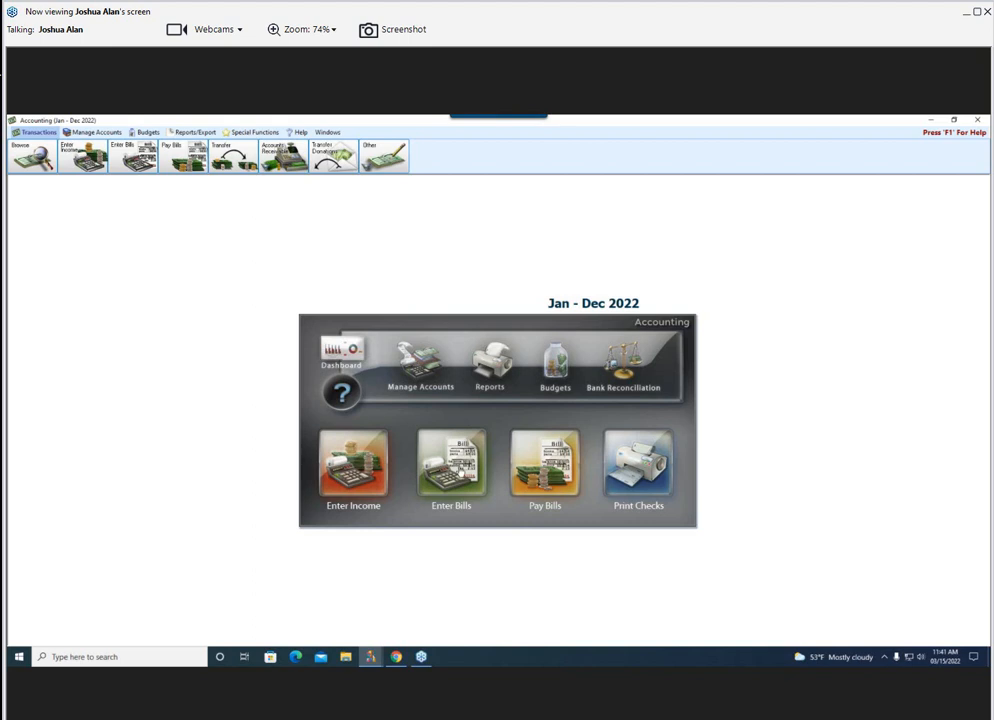
# Reopen bill entry and edit the VISA - Chase Bank bill, adding the line comment "Returned Item." to Youth Trips Expense
pyautogui.click(460, 470)
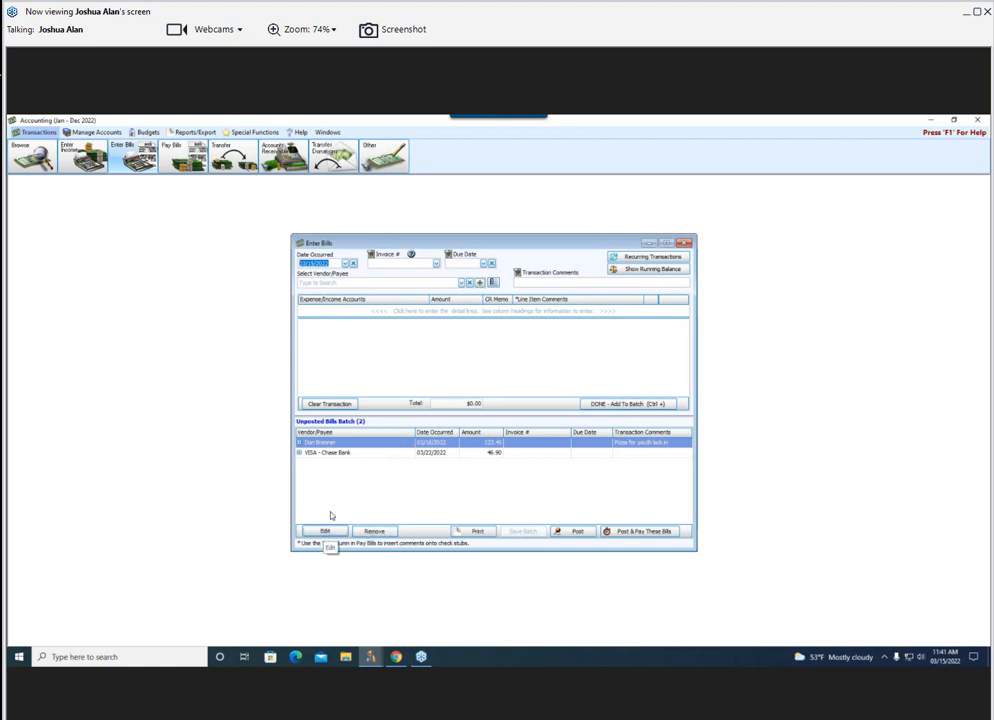
pyautogui.click(359, 453)
pyautogui.click(335, 533)
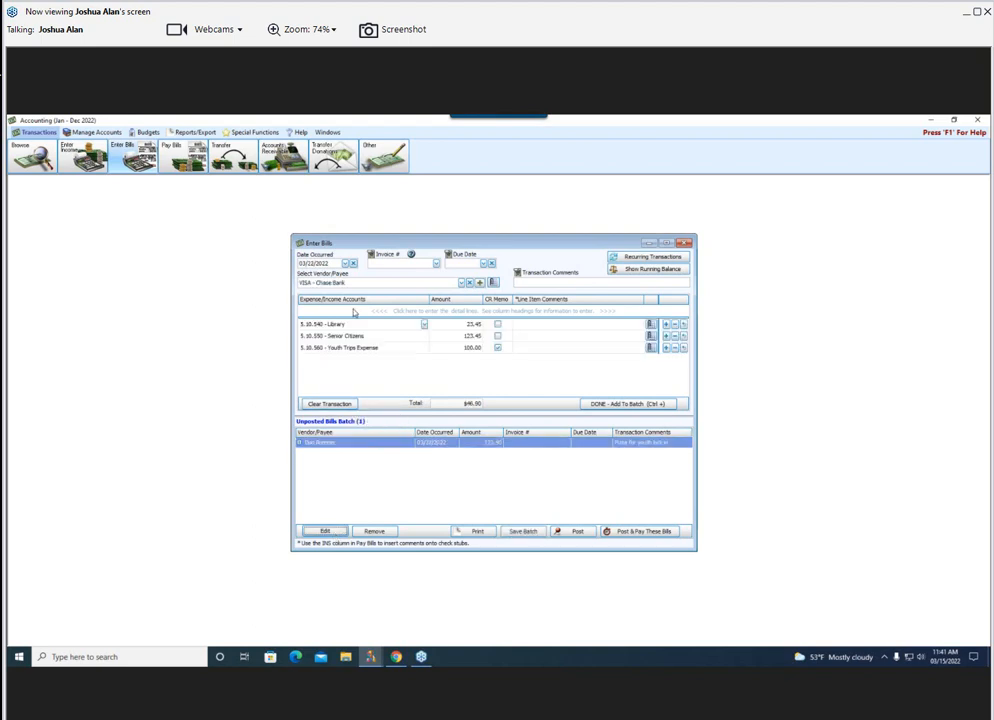
pyautogui.click(541, 349)
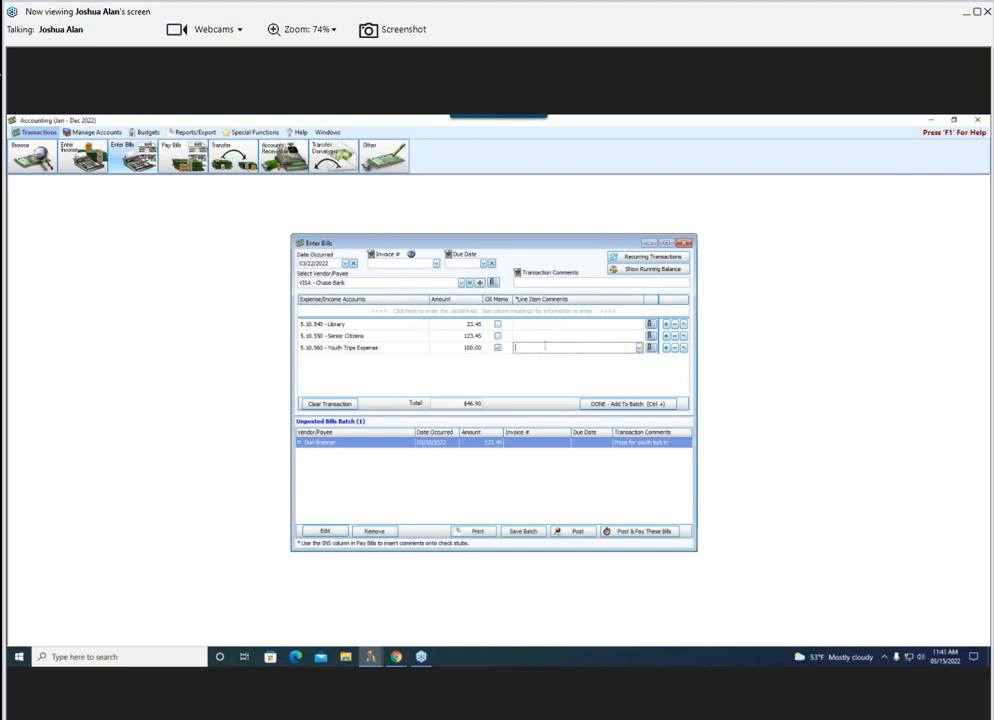
pyautogui.write('Returned Item.')
# View the list of recurring bill transactions, close it, and display the running balances
pyautogui.click(642, 259)
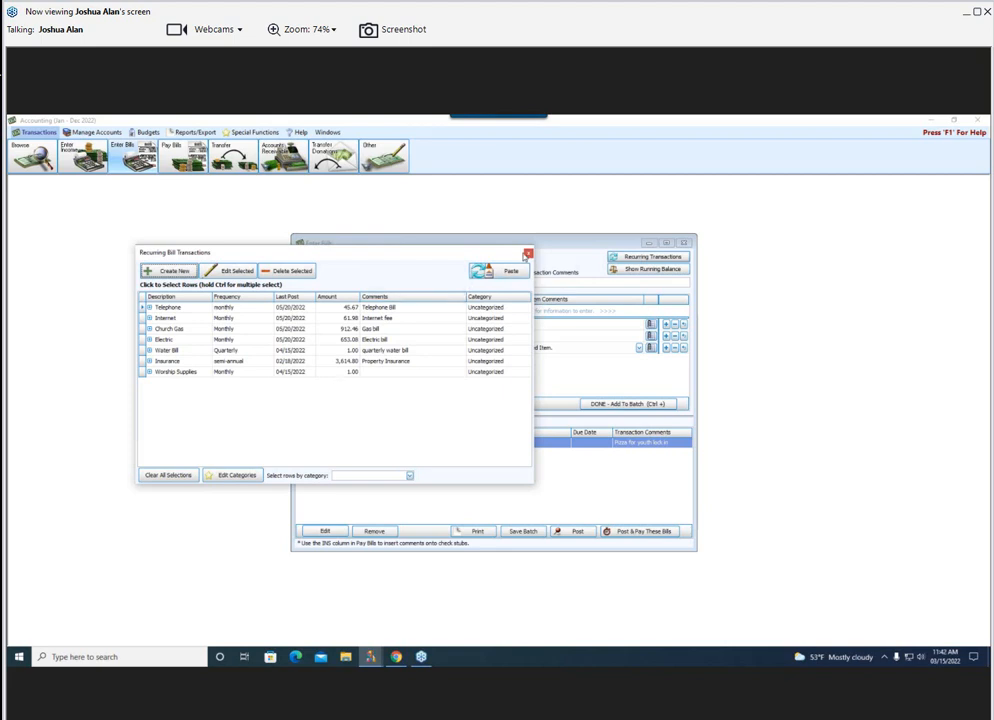
pyautogui.click(528, 253)
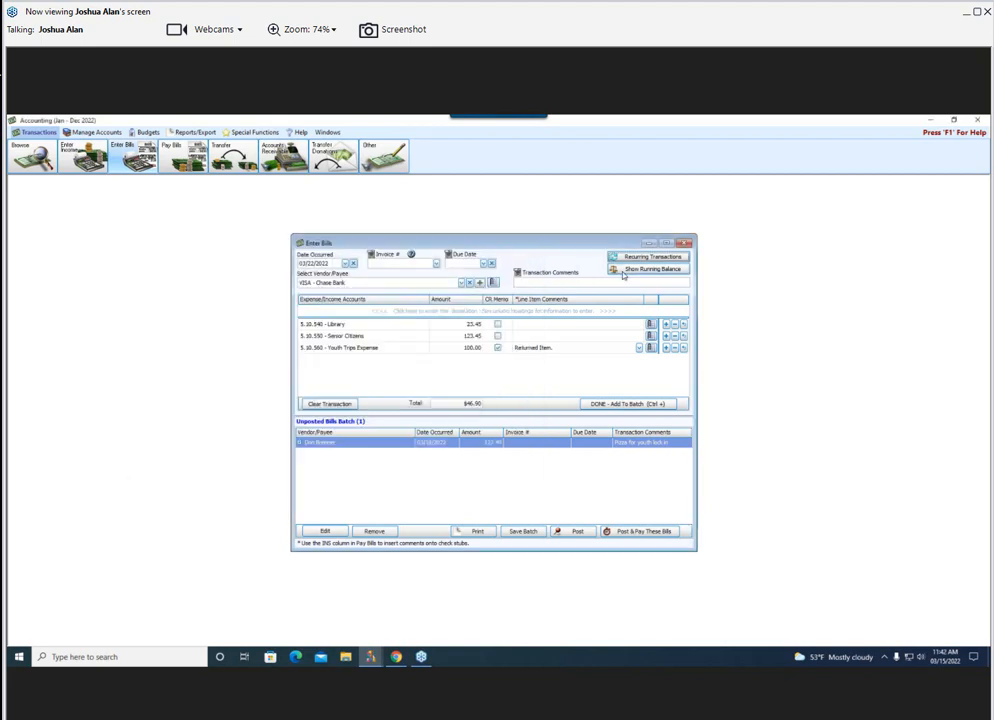
pyautogui.click(625, 273)
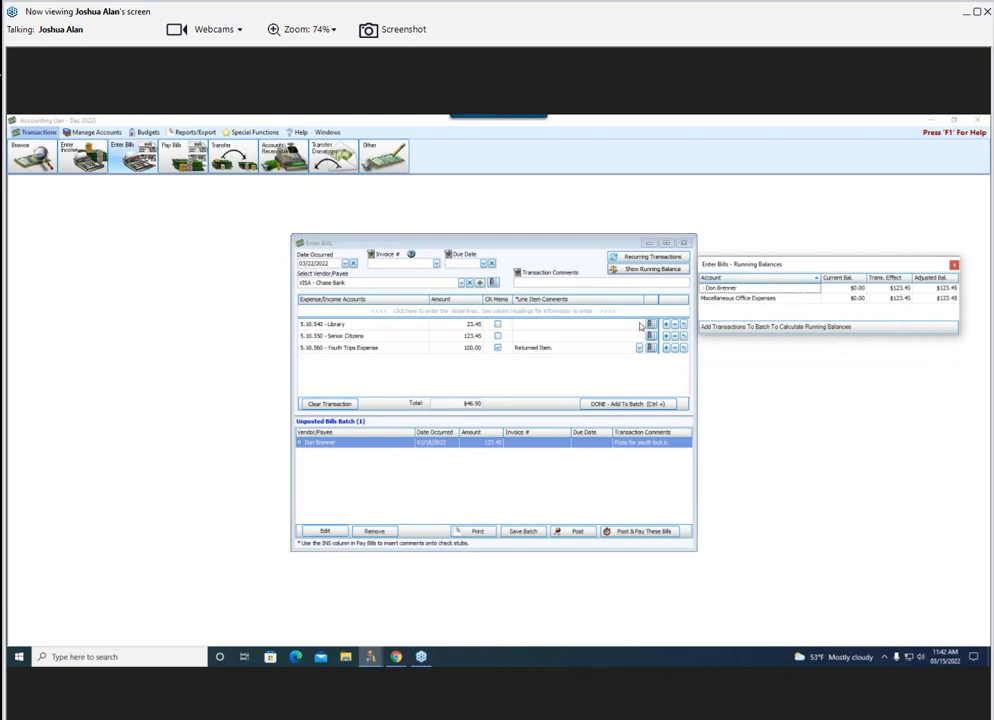
# Return the edited VISA bill to the unposted batch and enlarge the running balances window to show every account
pyautogui.click(621, 405)
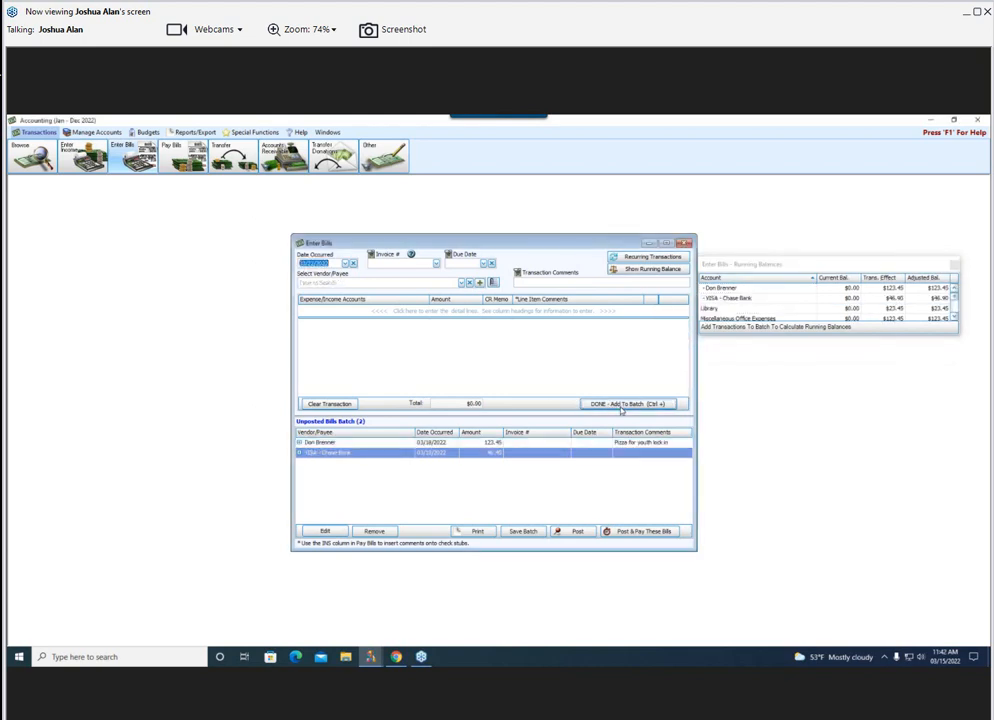
pyautogui.click(826, 338)
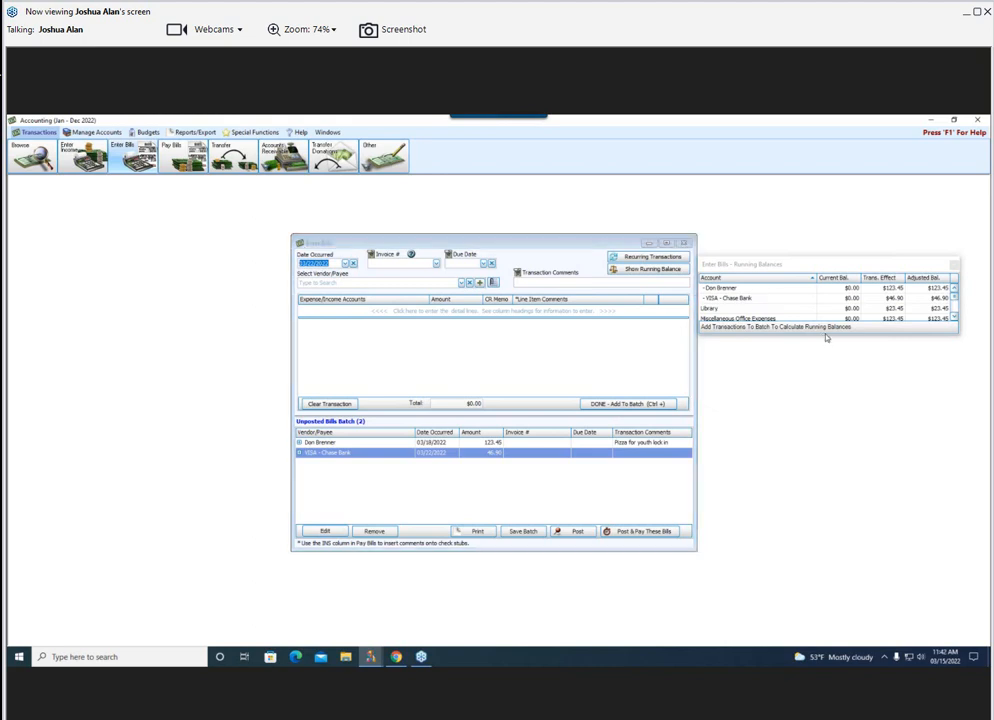
pyautogui.moveTo(831, 334); pyautogui.dragTo(841, 386)
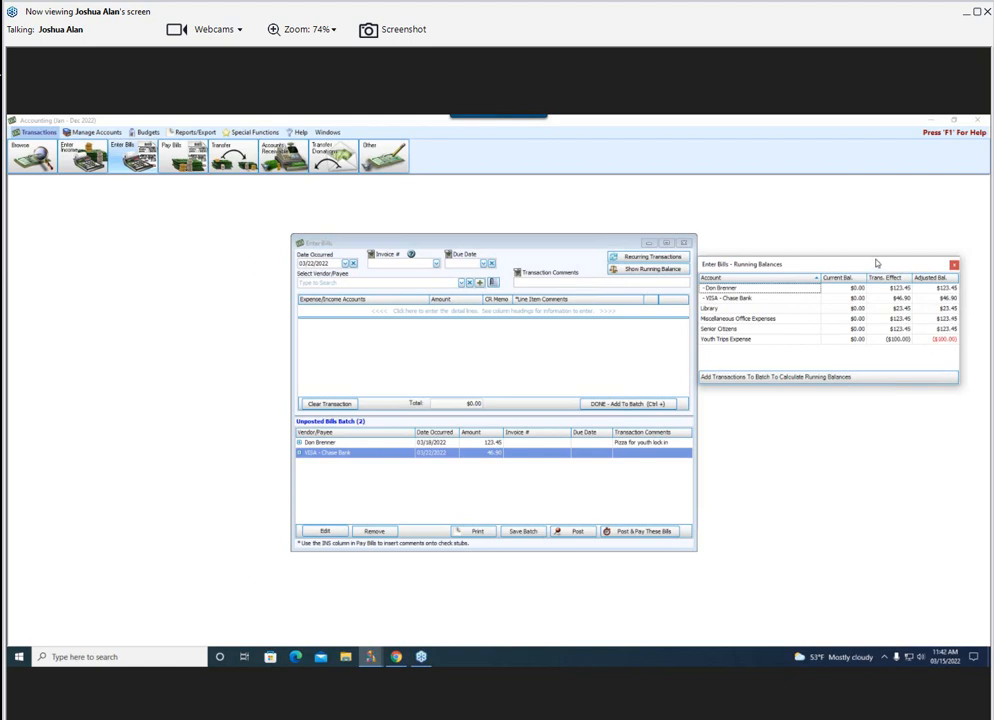
pyautogui.moveTo(882, 266); pyautogui.dragTo(893, 261)
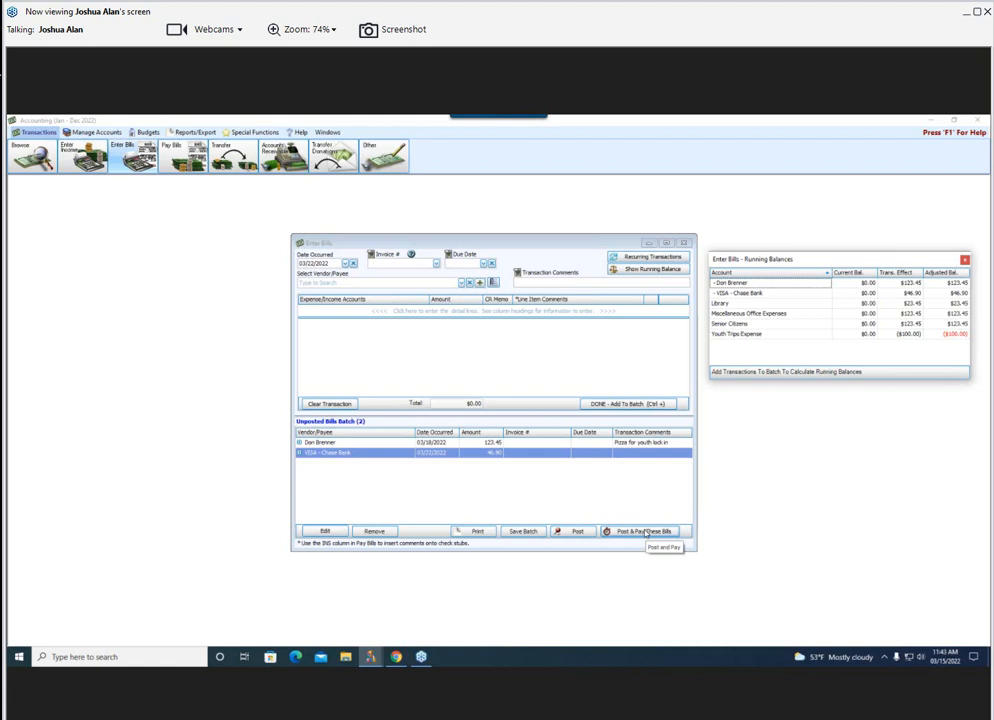
# Post the batch of bills and open a print preview of the posted bill transactions with the default columns
pyautogui.click(577, 532)
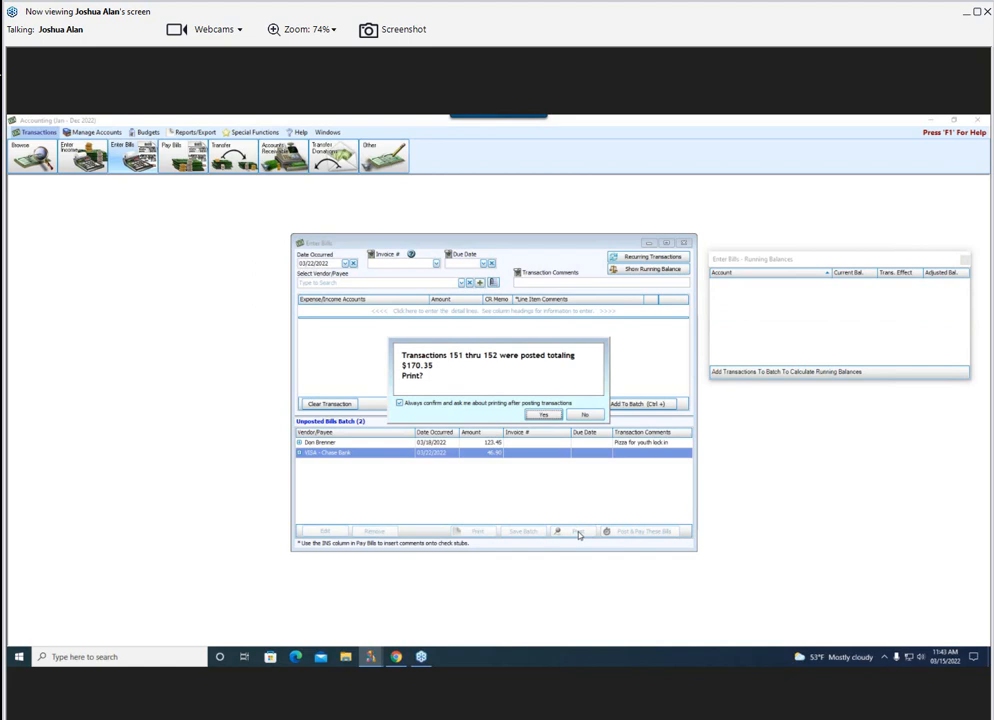
pyautogui.click(543, 416)
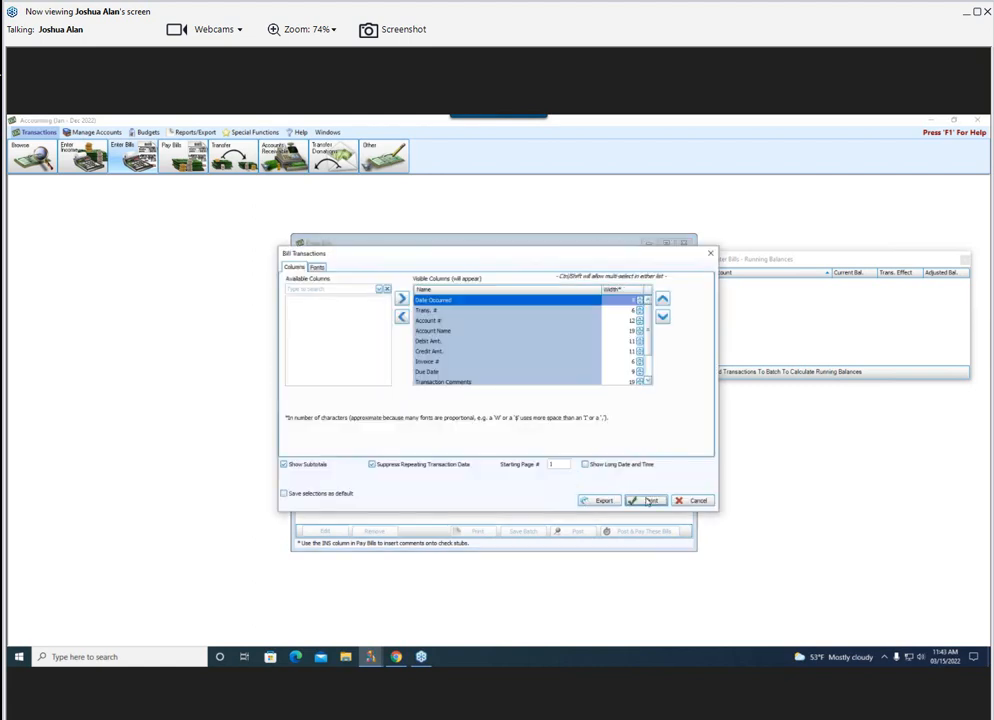
pyautogui.click(647, 501)
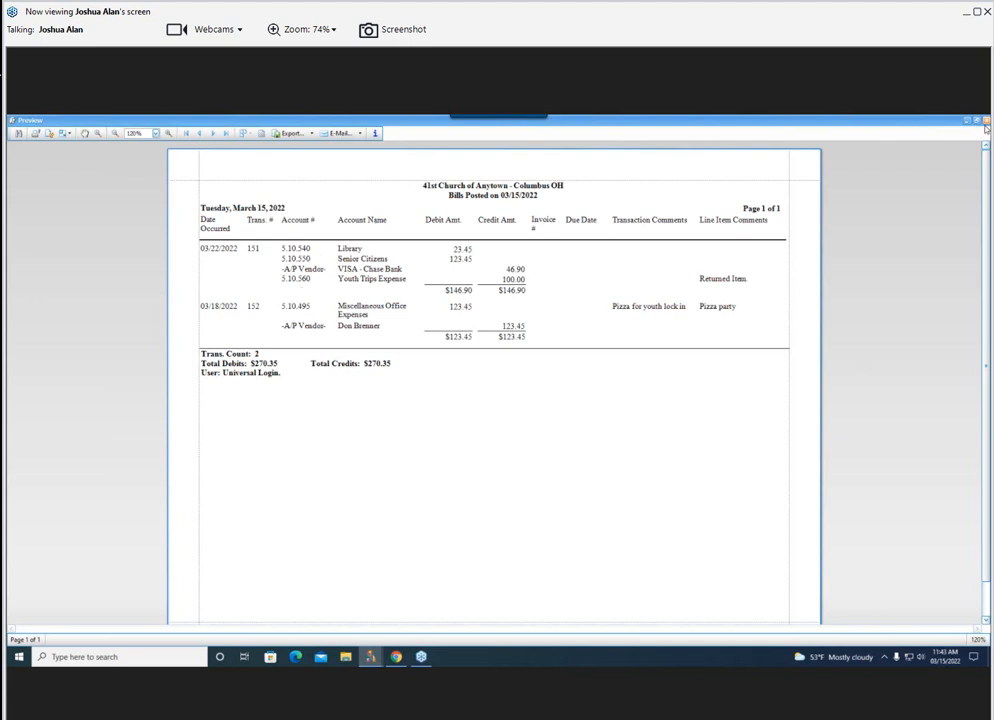
# Close the report preview and its print options, the running balances window, and bill entry
pyautogui.click(987, 121)
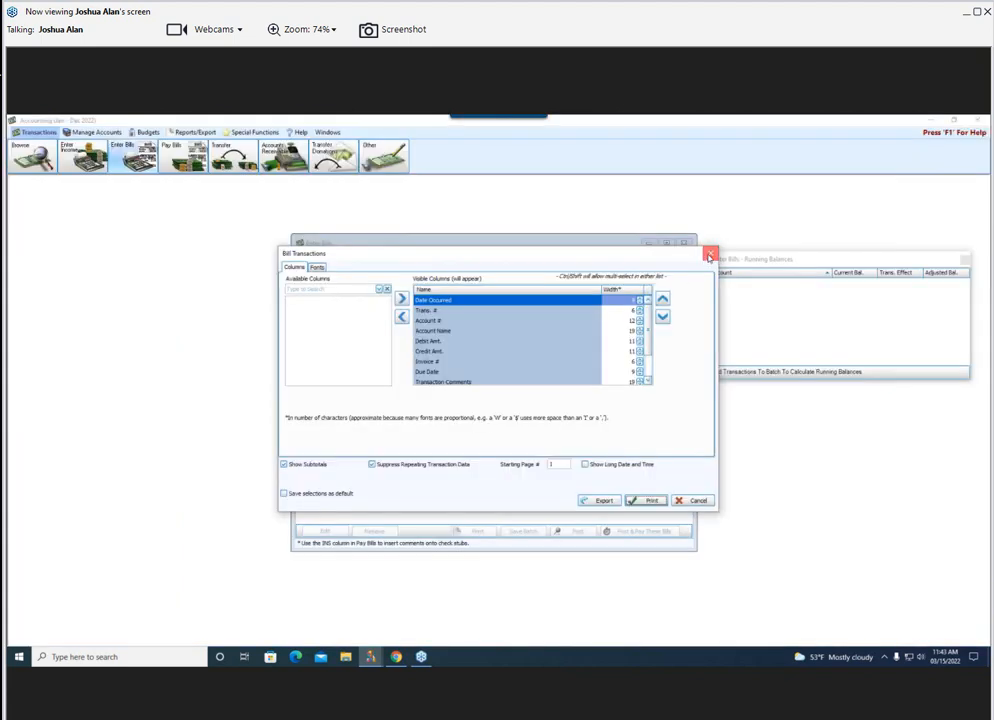
pyautogui.click(706, 251)
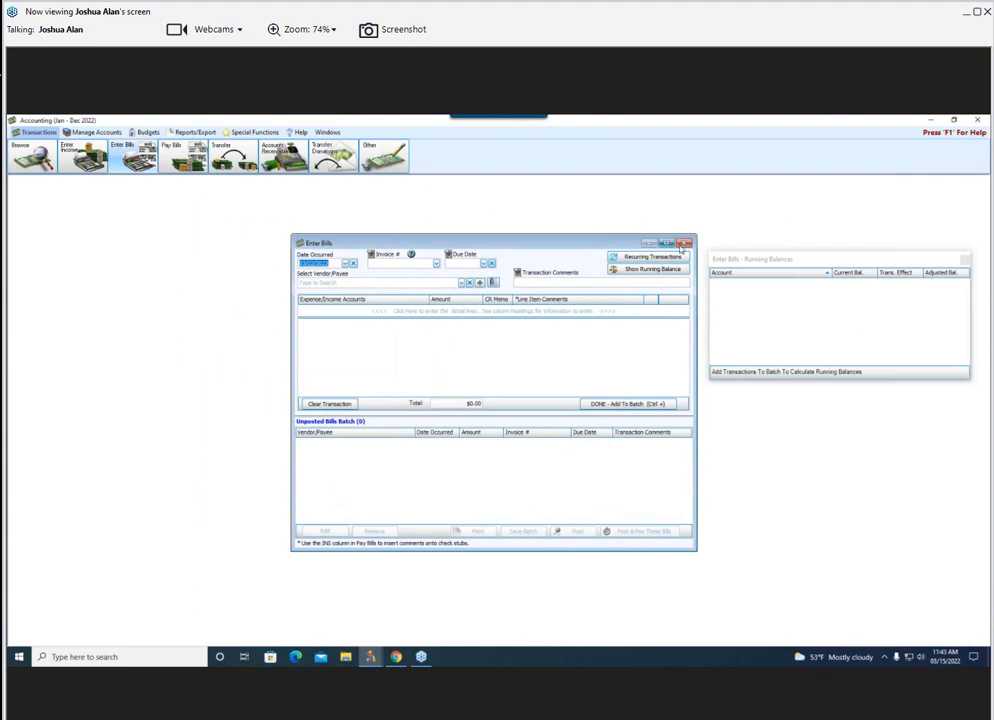
pyautogui.click(965, 259)
pyautogui.click(685, 246)
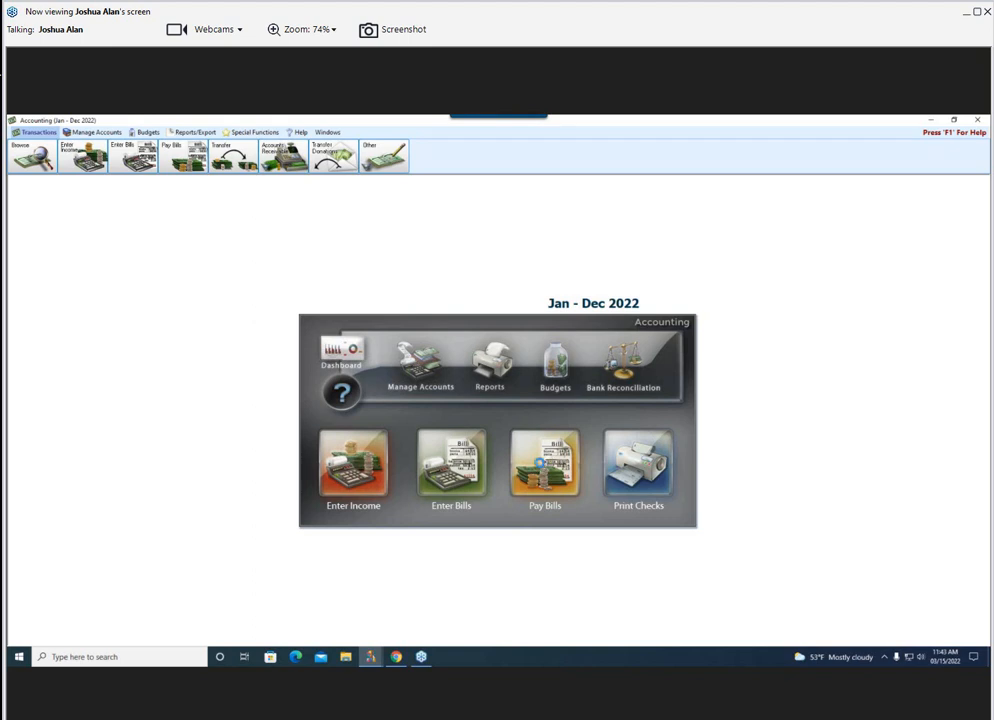
# Open bill payment, move its window toward the middle of the workspace, and look through the vendor list without choosing a vendor
pyautogui.click(541, 468)
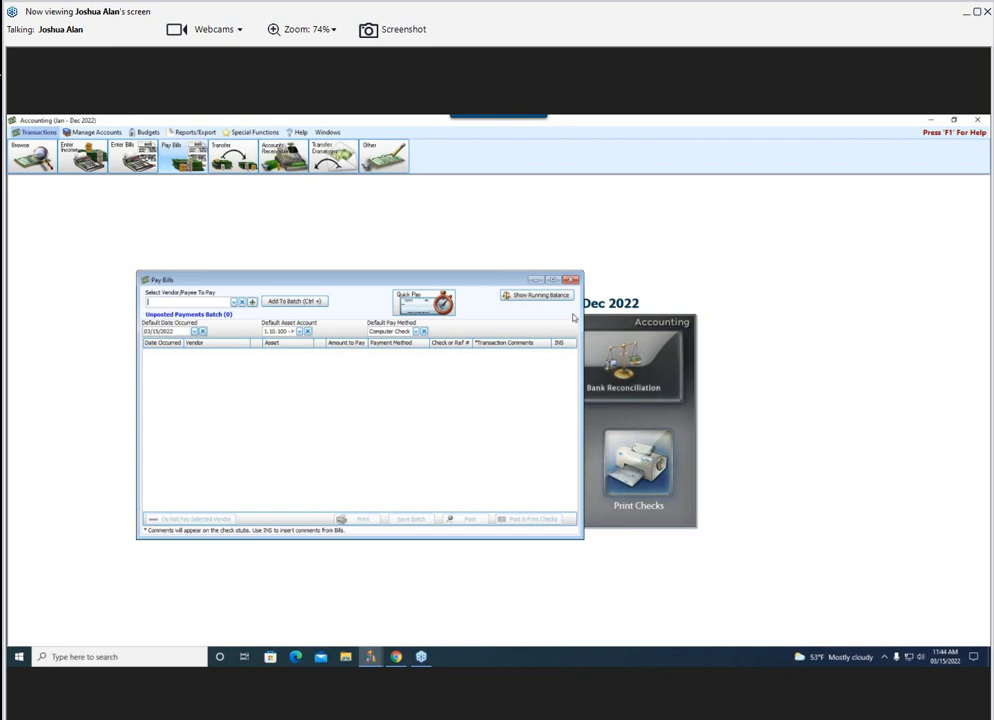
pyautogui.moveTo(504, 281); pyautogui.dragTo(623, 296)
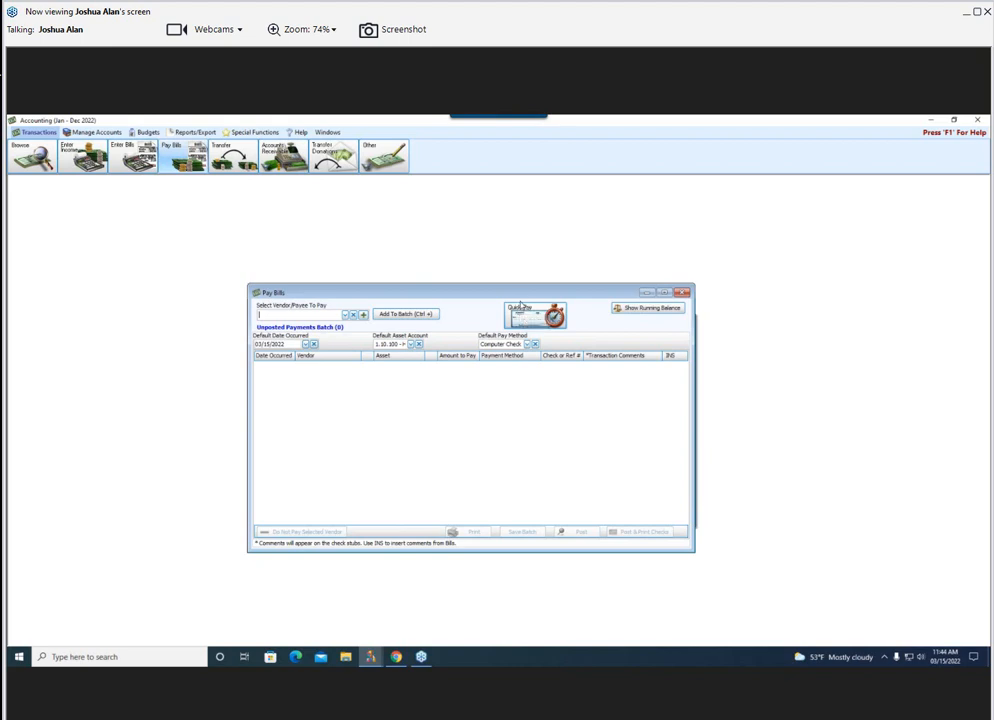
pyautogui.click(345, 315)
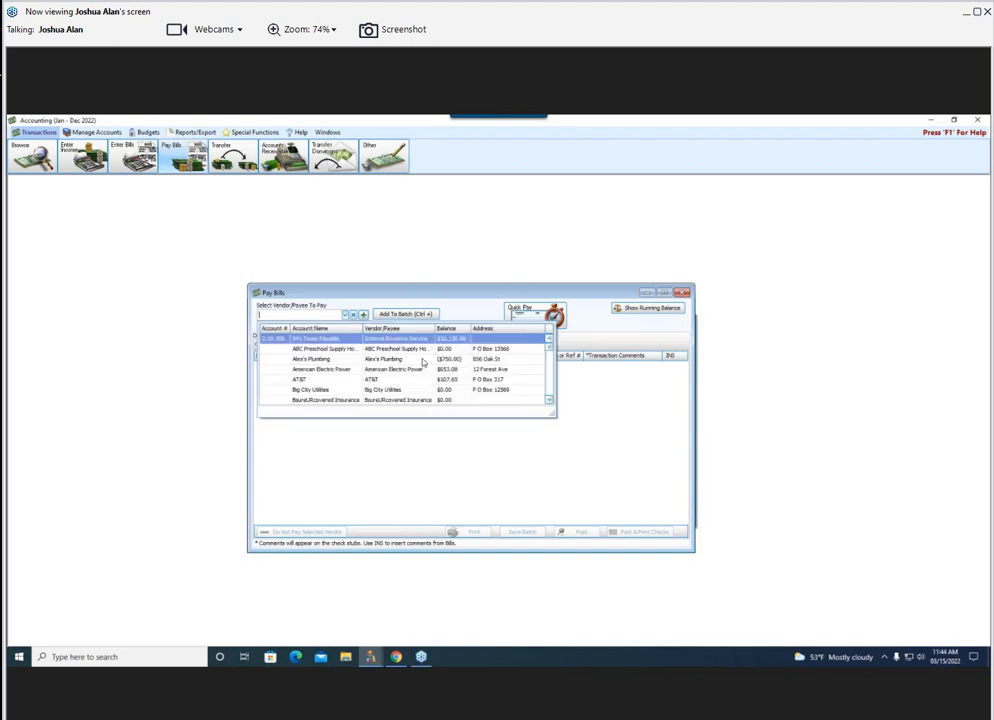
pyautogui.scroll(-1, 420, 368)
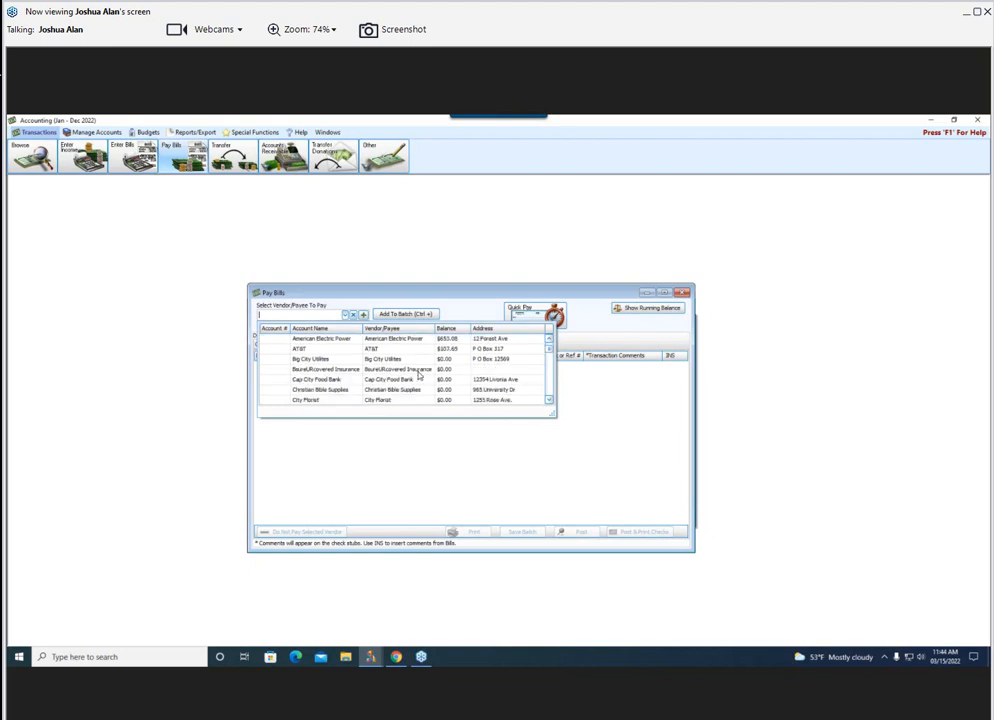
pyautogui.scroll(-1, 420, 372)
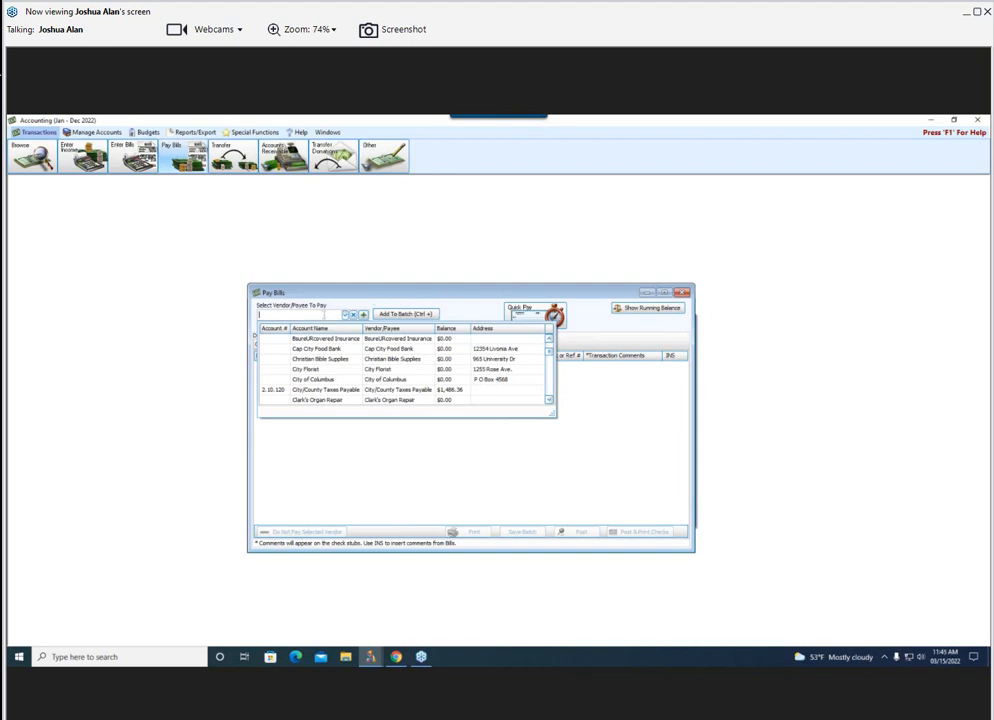
pyautogui.click(356, 294)
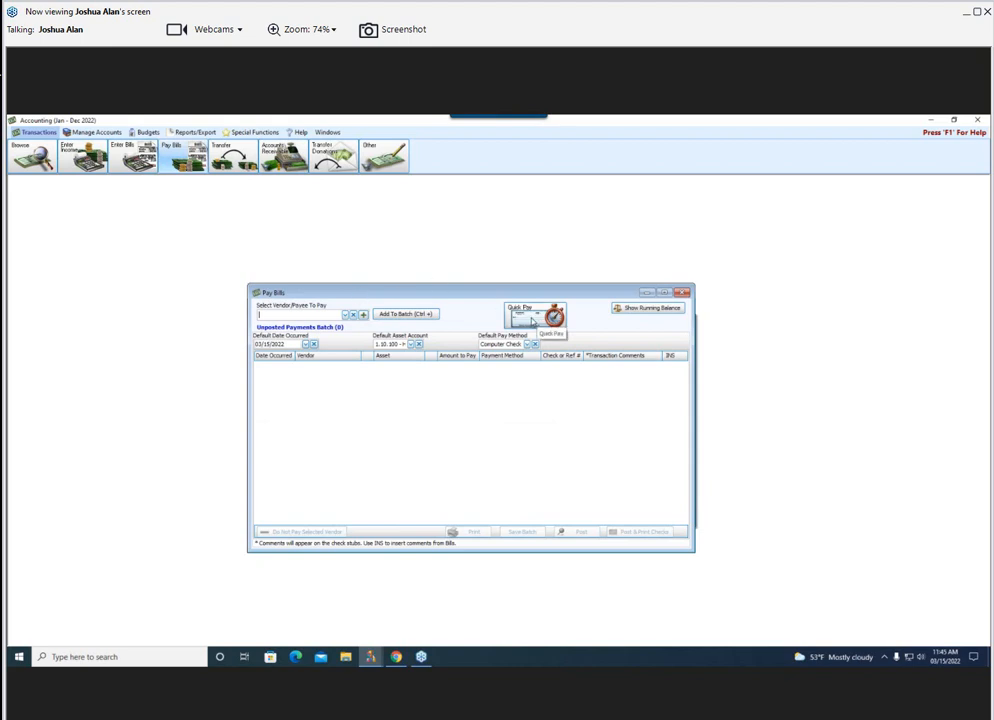
# Fill the payments batch with the bills entered today using Quick Pay, and date the VISA - Chase Bank payment 03/22/2022
pyautogui.click(533, 320)
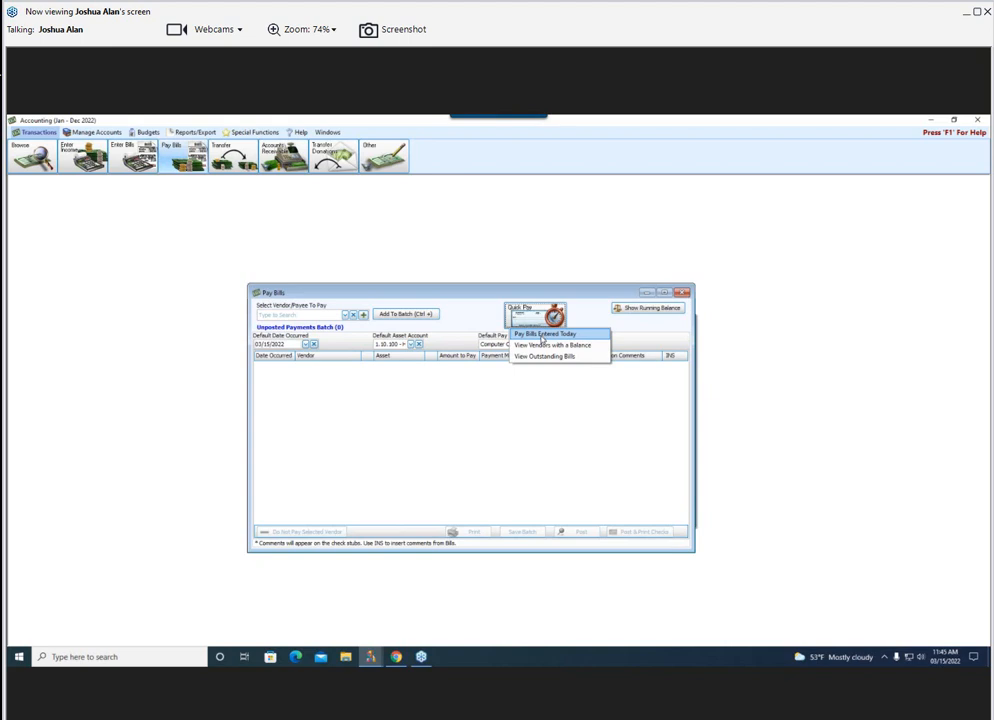
pyautogui.click(542, 337)
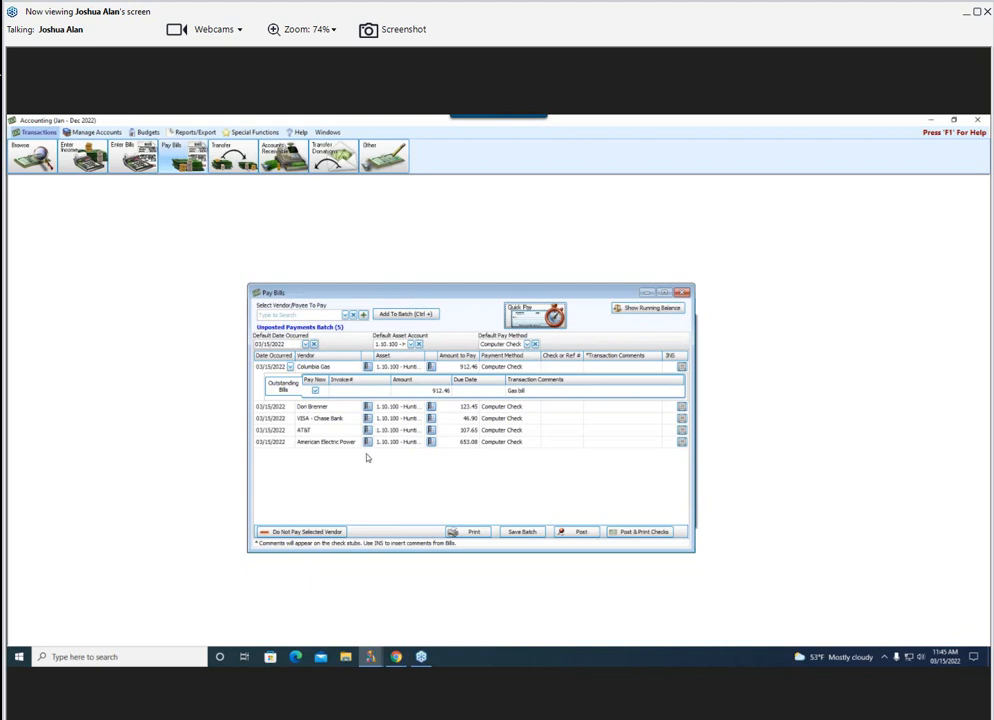
pyautogui.click(288, 419)
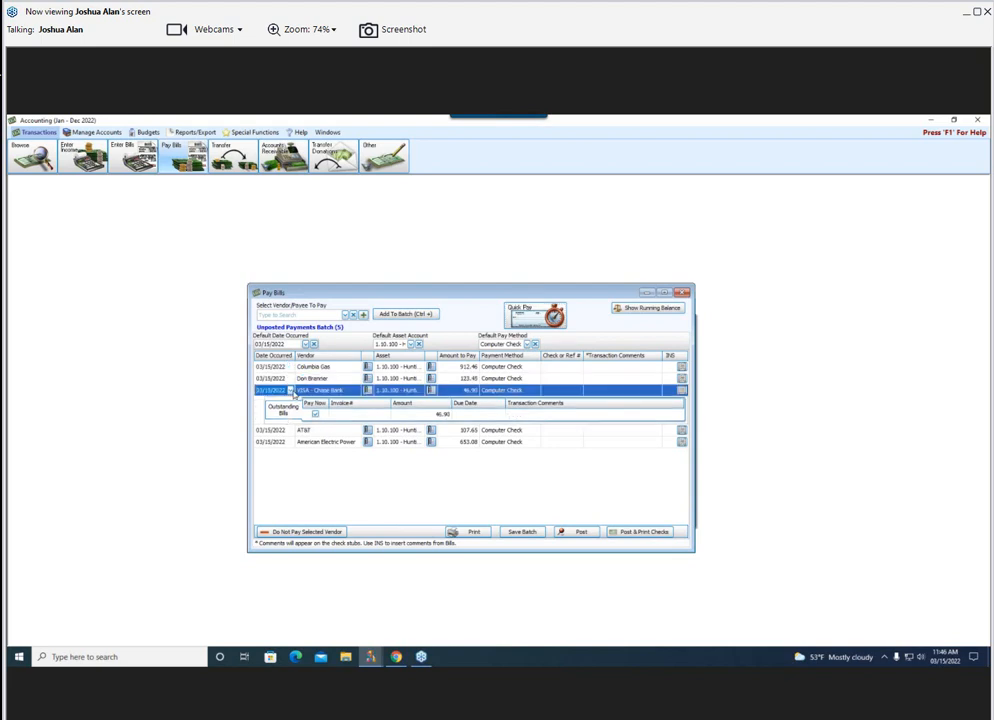
pyautogui.click(290, 391)
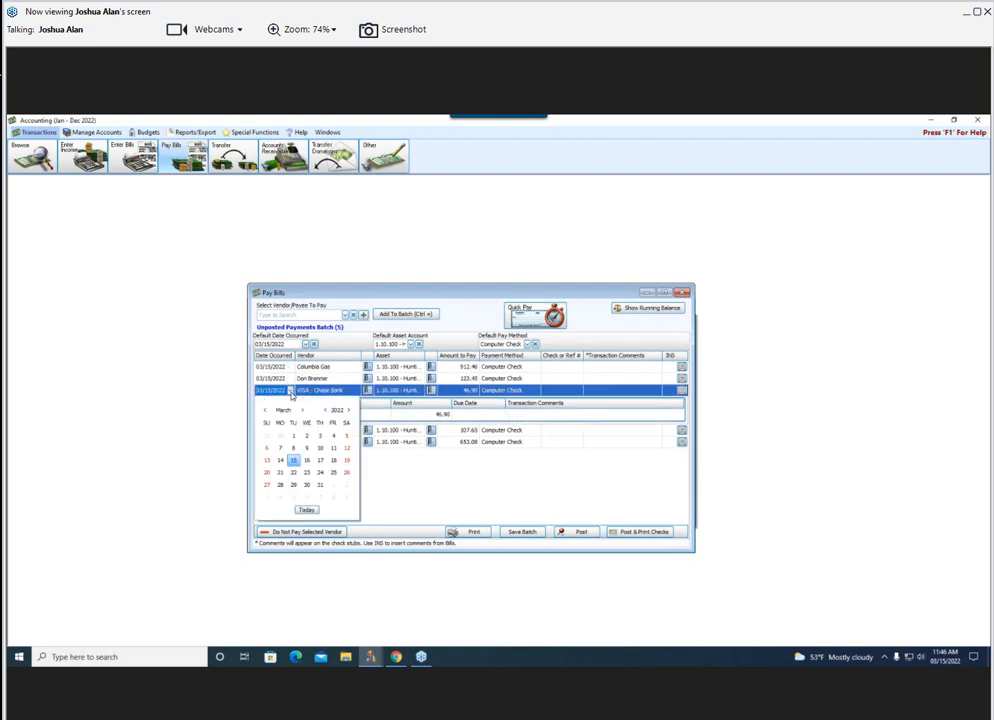
pyautogui.click(293, 475)
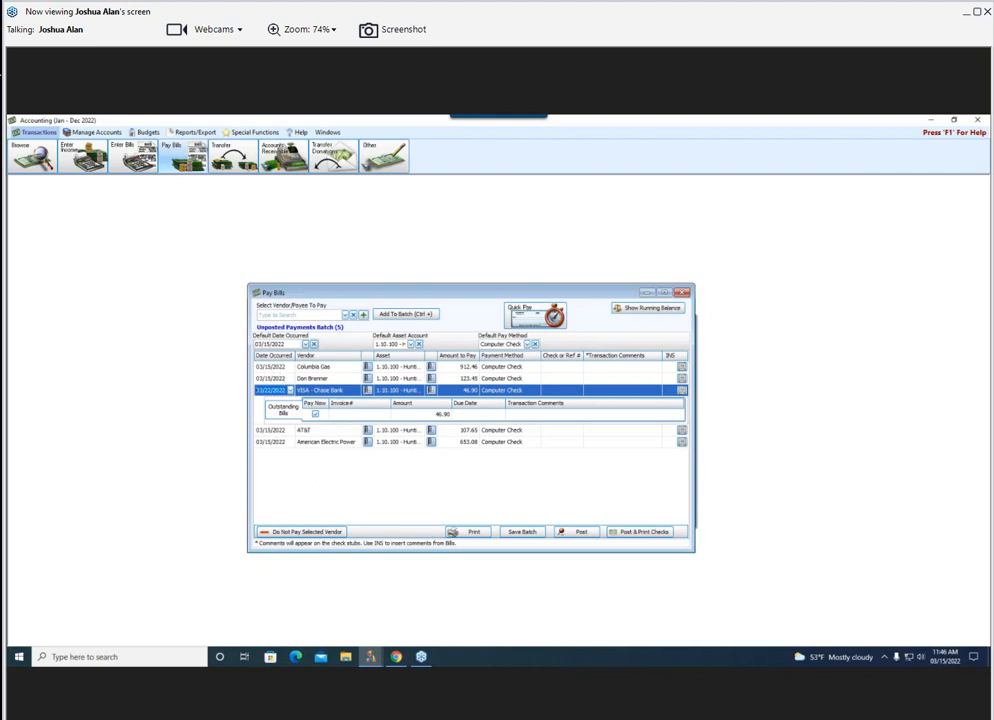
pyautogui.click(290, 390)
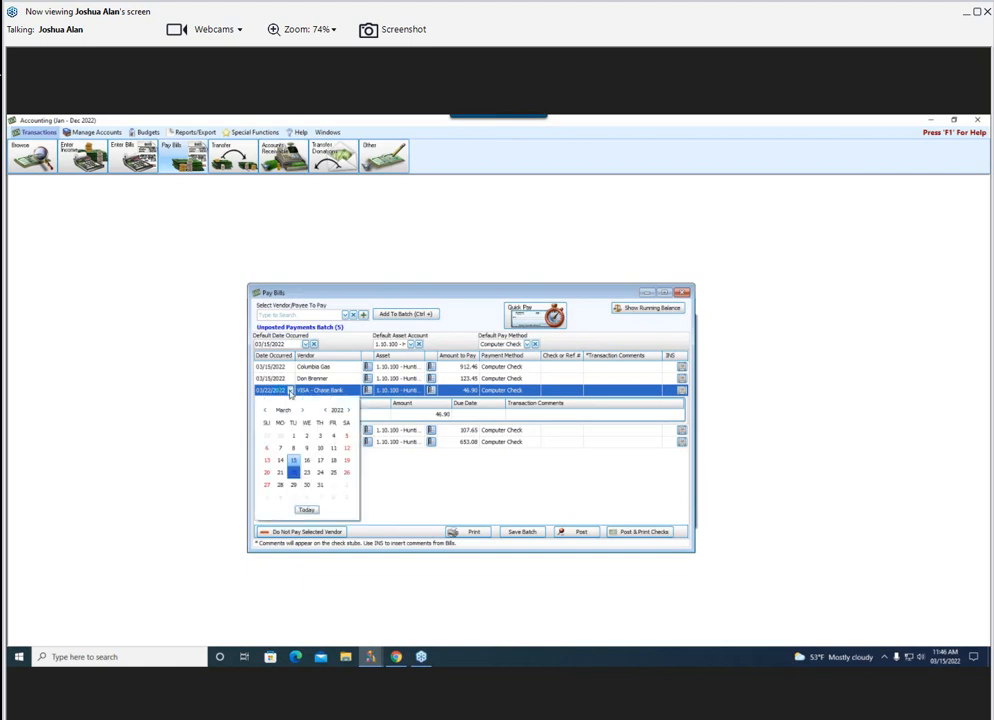
pyautogui.click(290, 392)
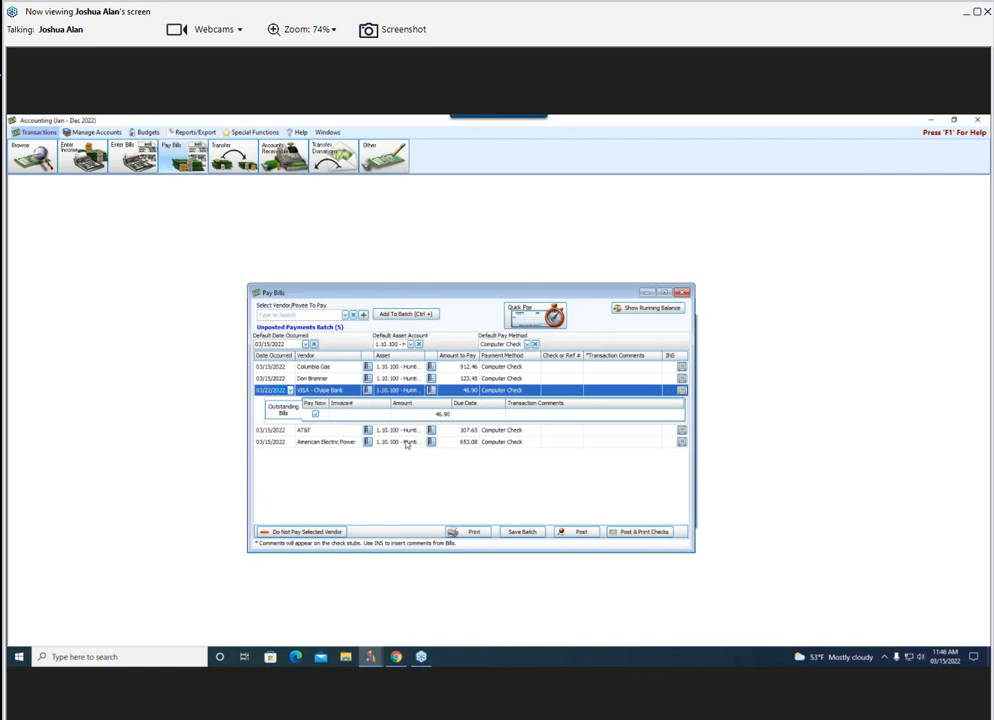
# View the asset account choices for the AT&T payment, close them, and select the Columbia Gas amount to pay
pyautogui.click(406, 437)
pyautogui.click(420, 402)
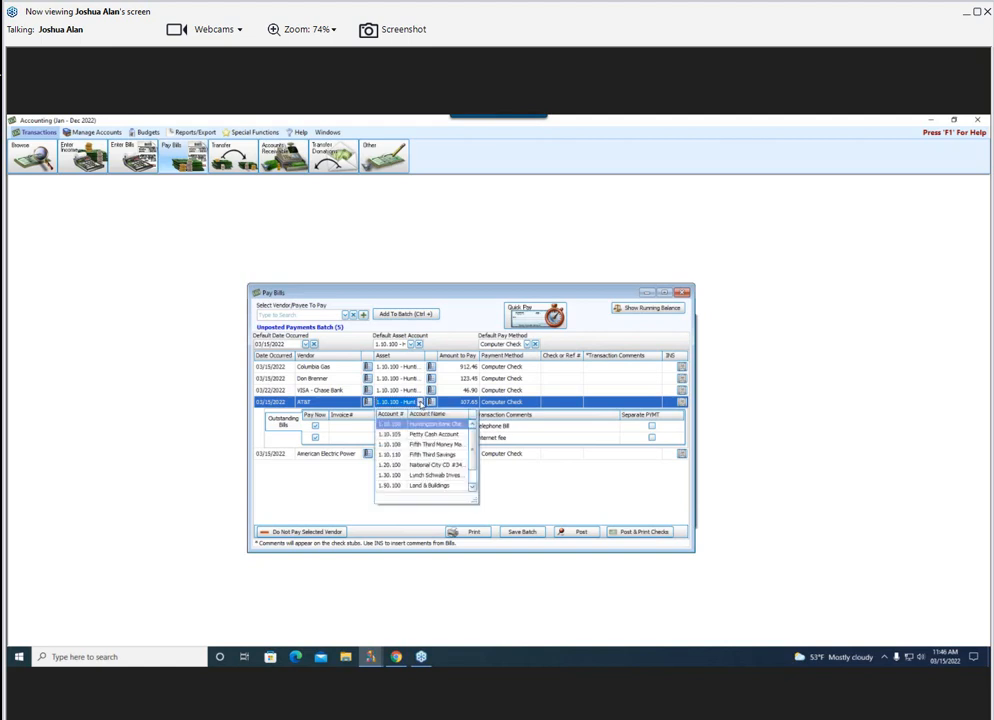
pyautogui.click(399, 294)
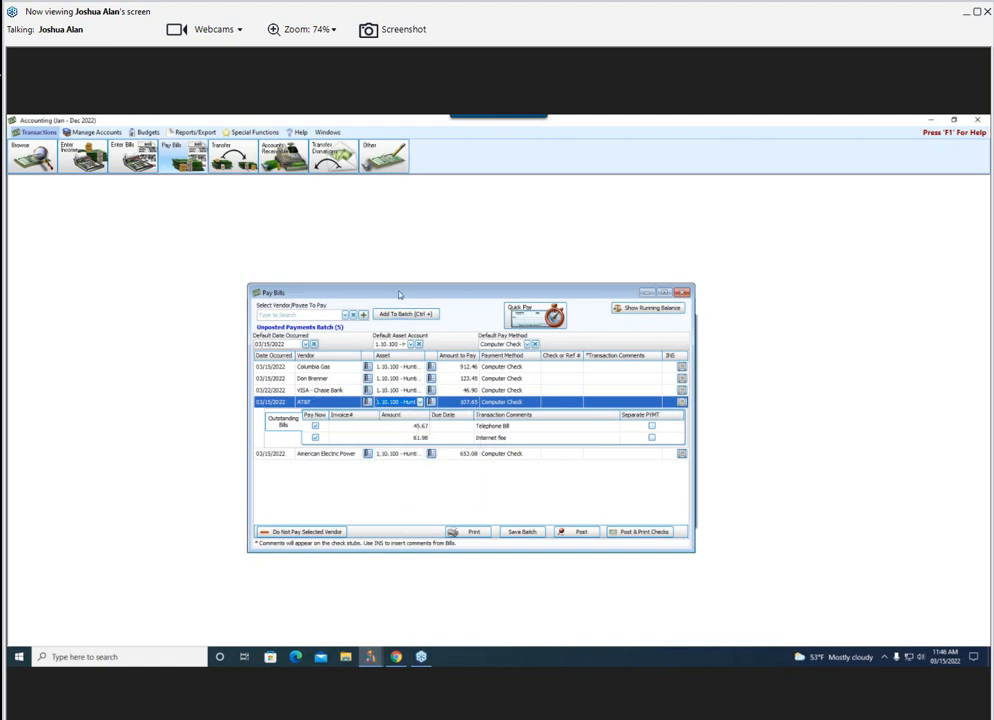
pyautogui.click(456, 367)
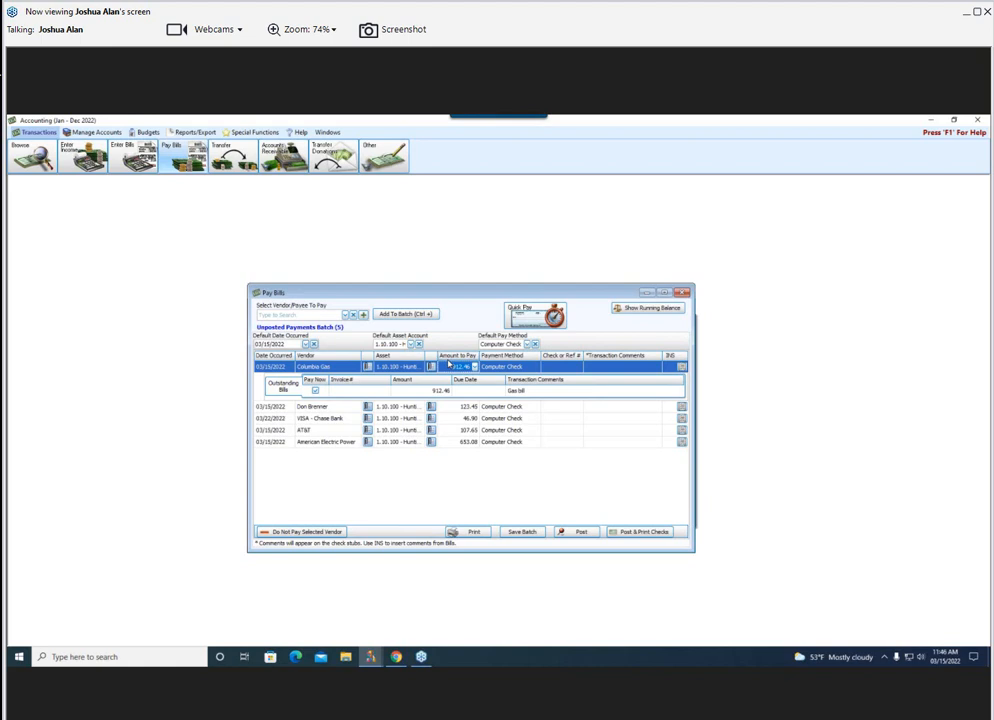
pyautogui.click(450, 366)
# Set the American Electric Power payment's method to EFT
pyautogui.click(508, 443)
pyautogui.click(536, 413)
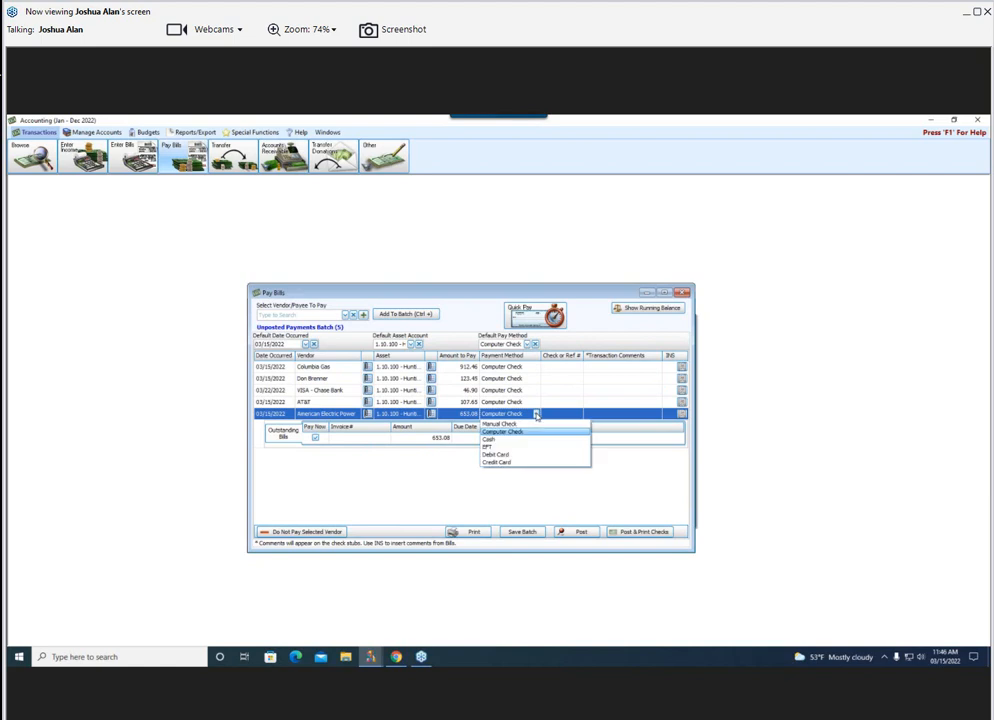
pyautogui.press('Down')
pyautogui.press('Down')
pyautogui.press('Return')
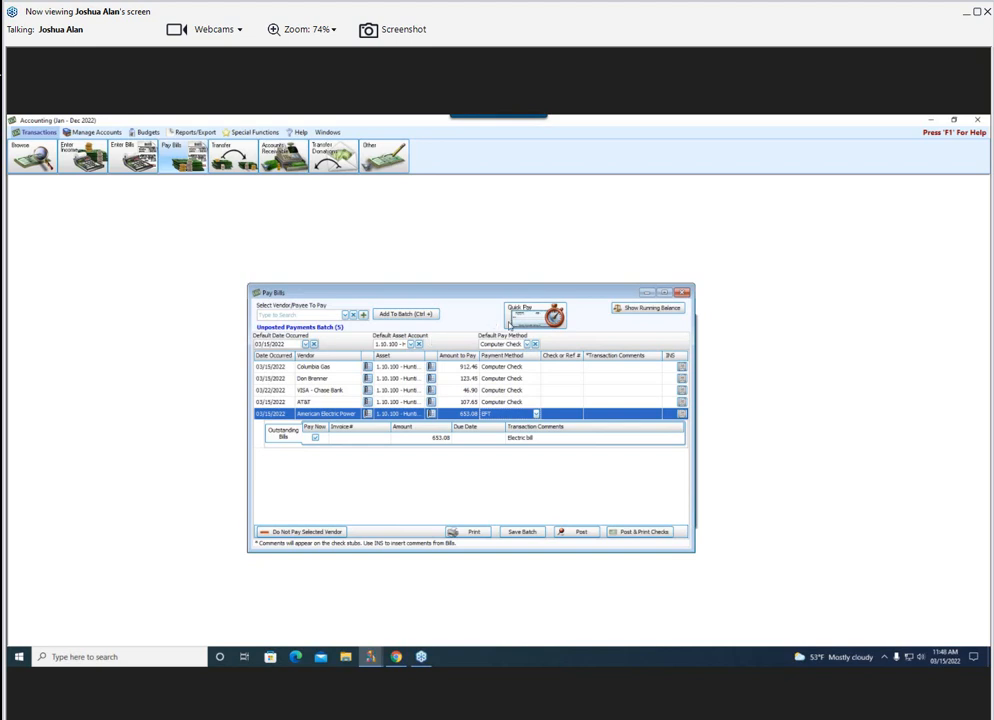
# Create a payment for 941 Taxes Payable from the vendors with a balance, with amount 2,345.67 and payment method EFT
pyautogui.click(523, 316)
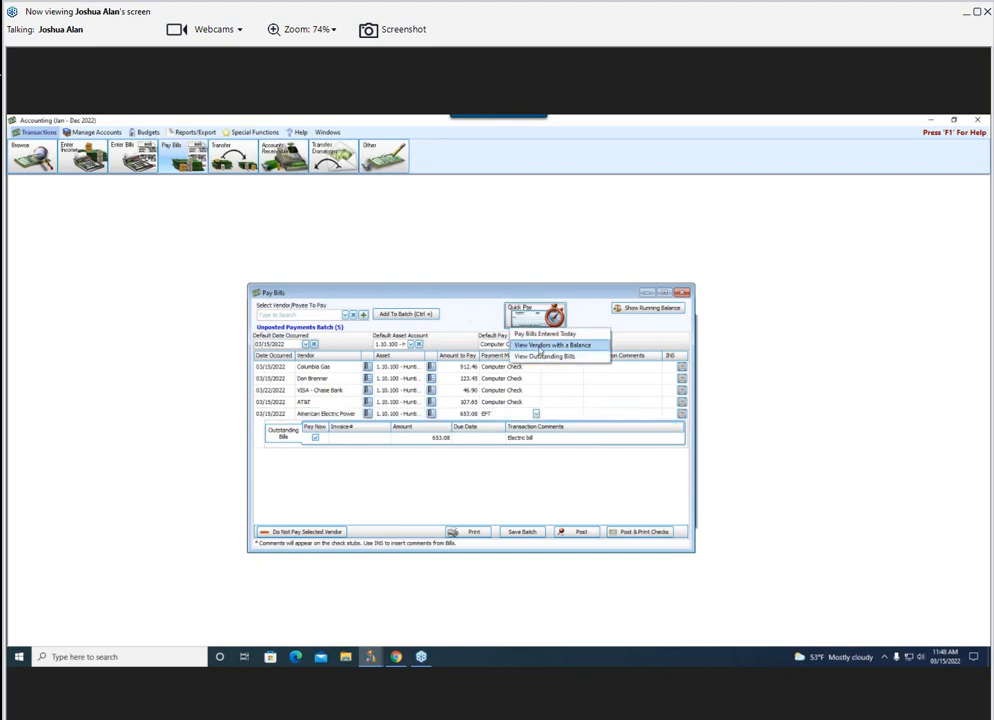
pyautogui.click(540, 345)
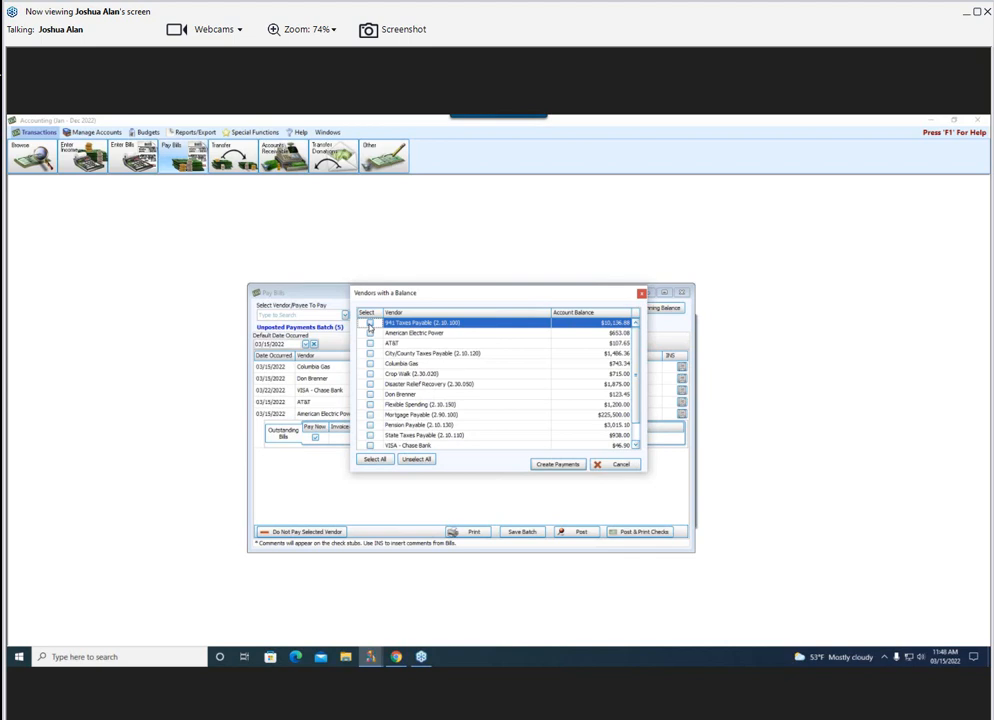
pyautogui.click(558, 464)
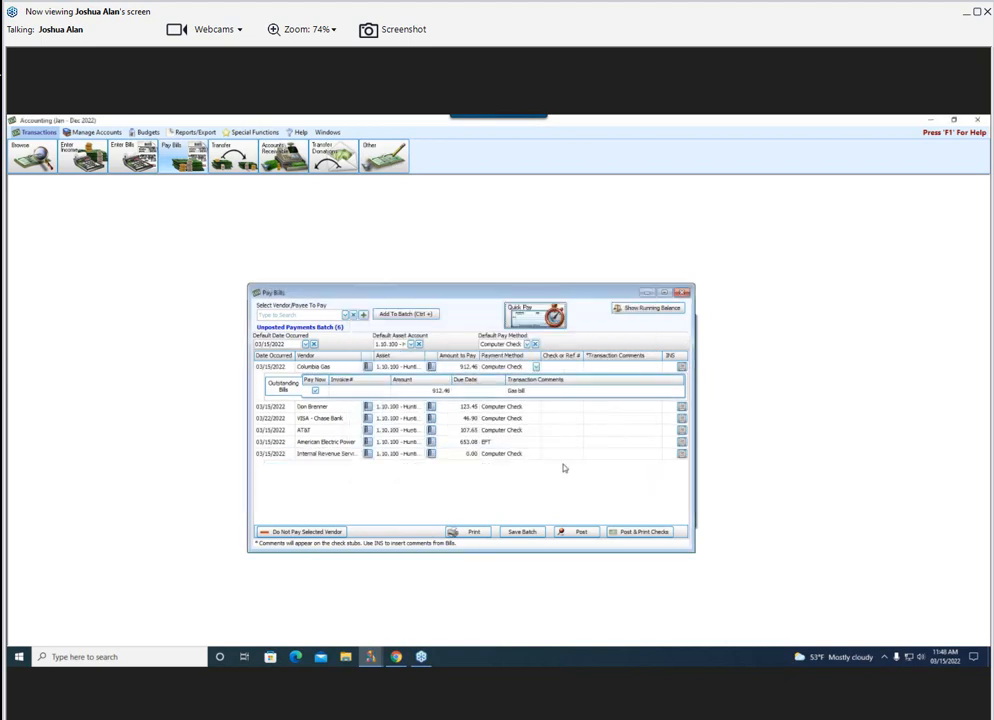
pyautogui.click(458, 455)
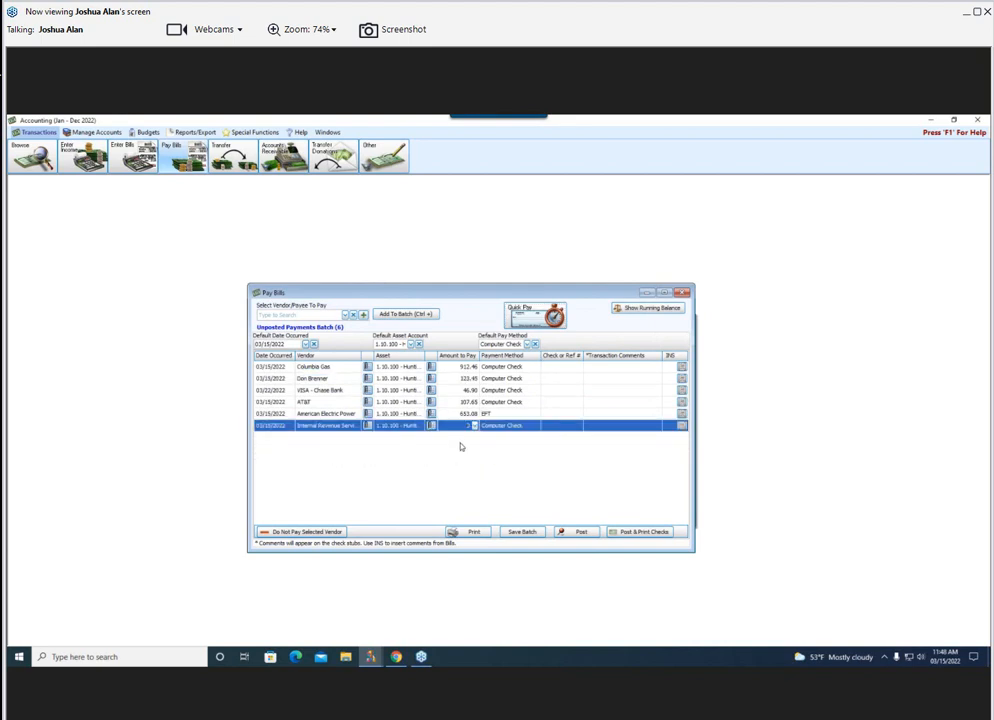
pyautogui.write('2345.67')
pyautogui.click(508, 425)
pyautogui.click(535, 425)
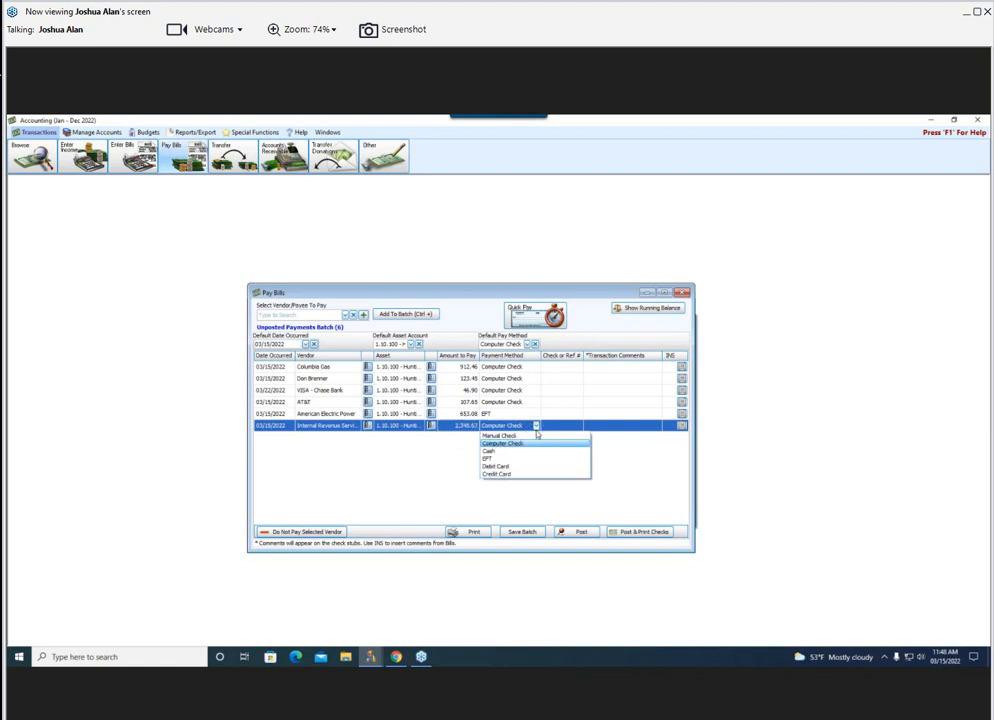
pyautogui.click(492, 459)
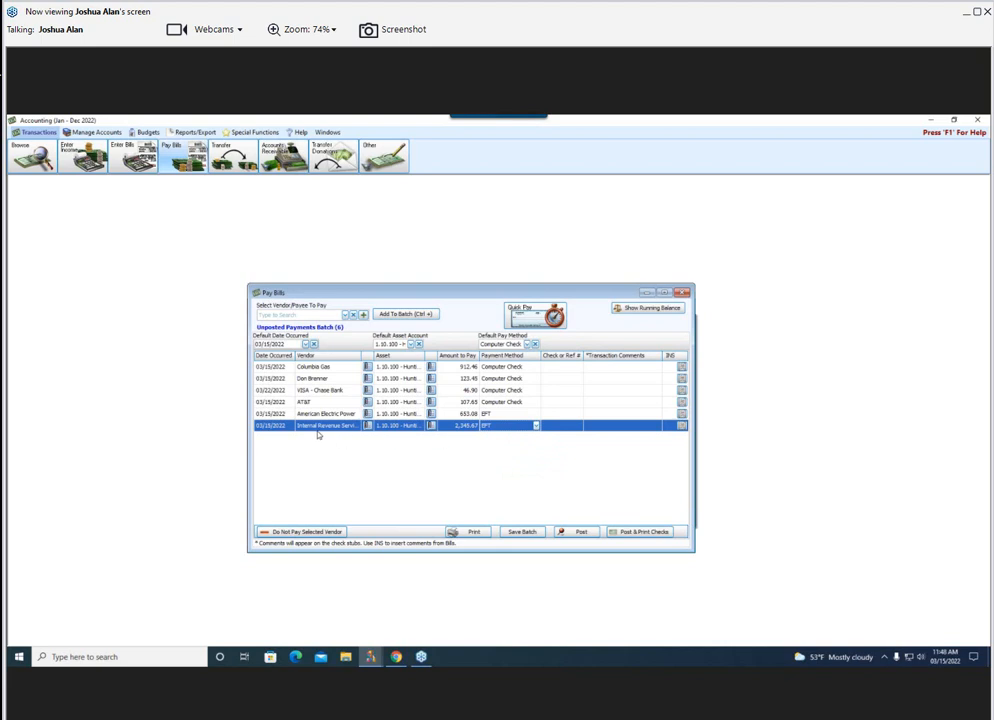
# View the outstanding bills through Quick Pay and close the list without creating payments
pyautogui.click(538, 316)
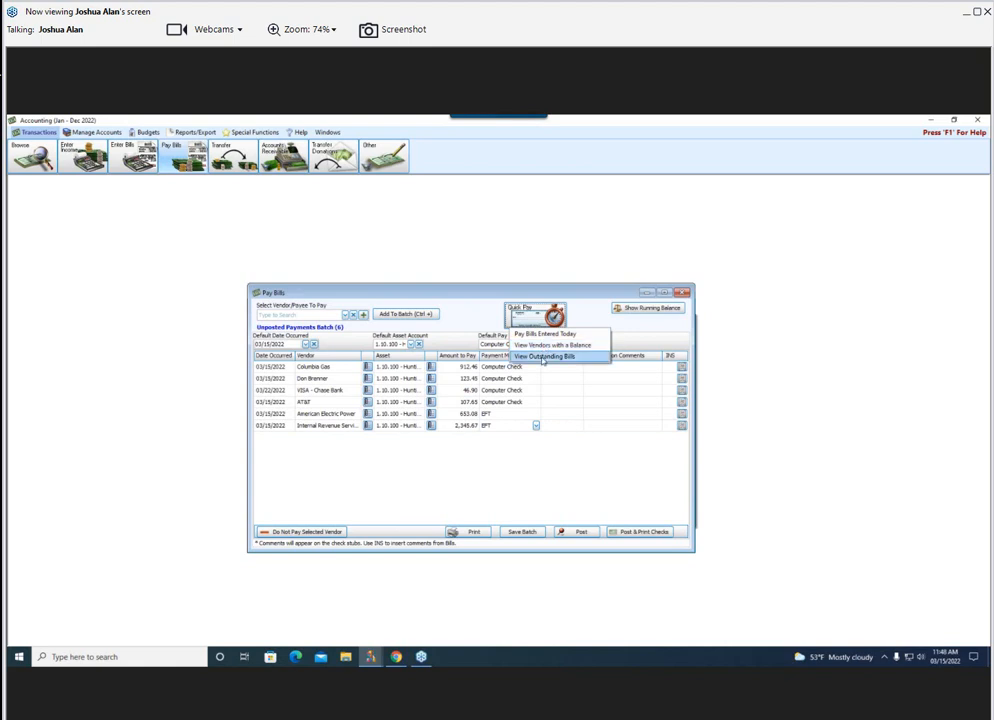
pyautogui.click(543, 358)
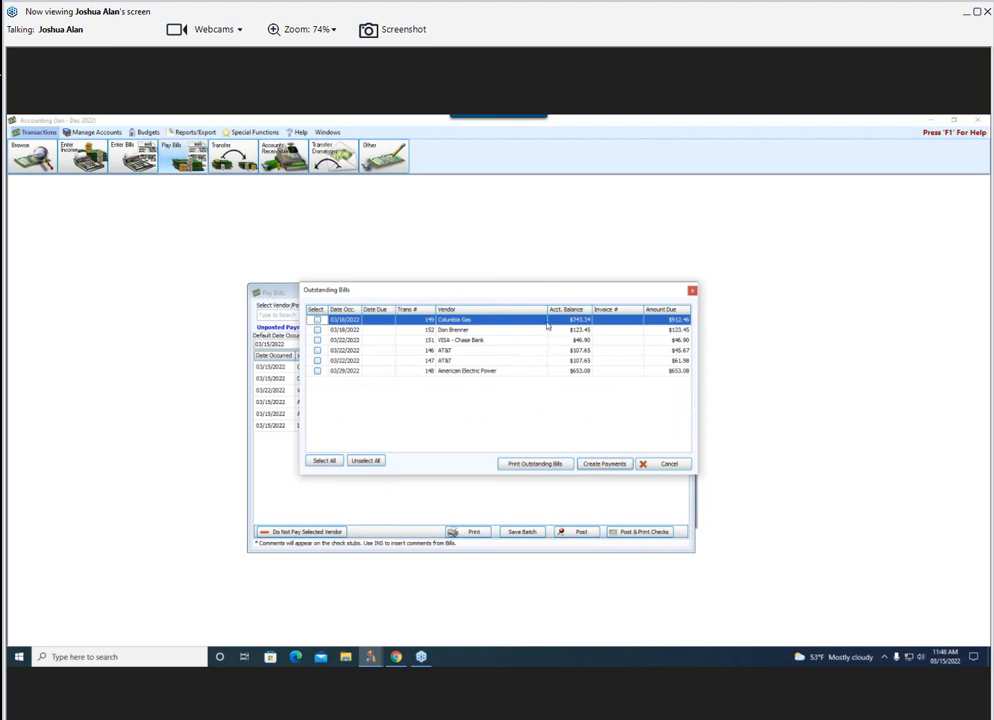
pyautogui.click(668, 464)
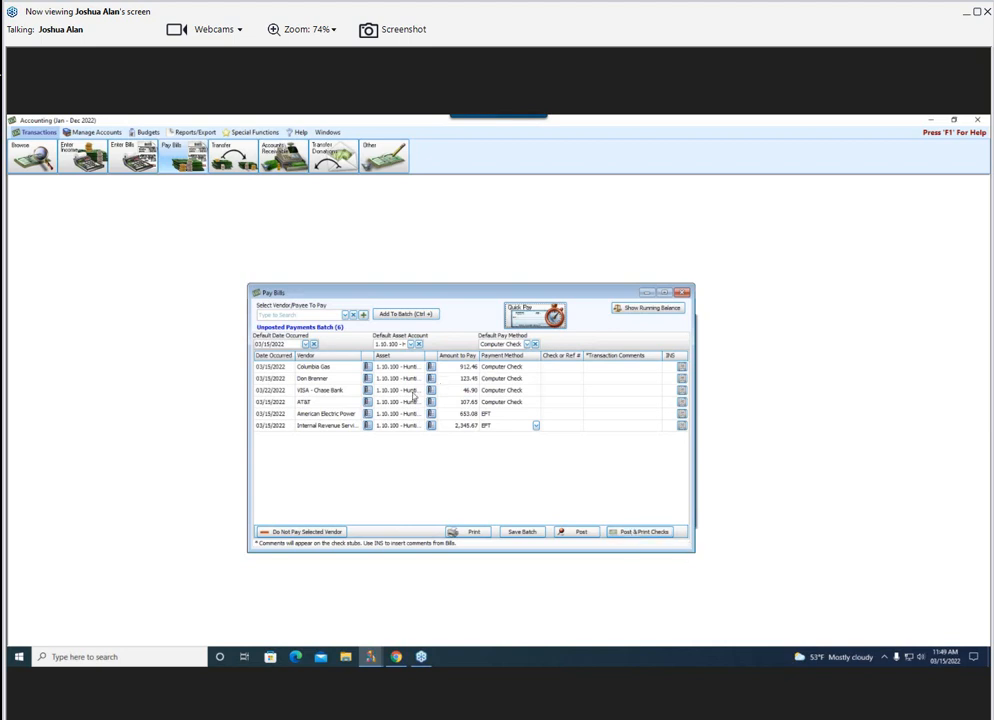
# Mark AT&T's telephone bill and internet fee as separate payments, keeping both set to pay now
pyautogui.click(320, 402)
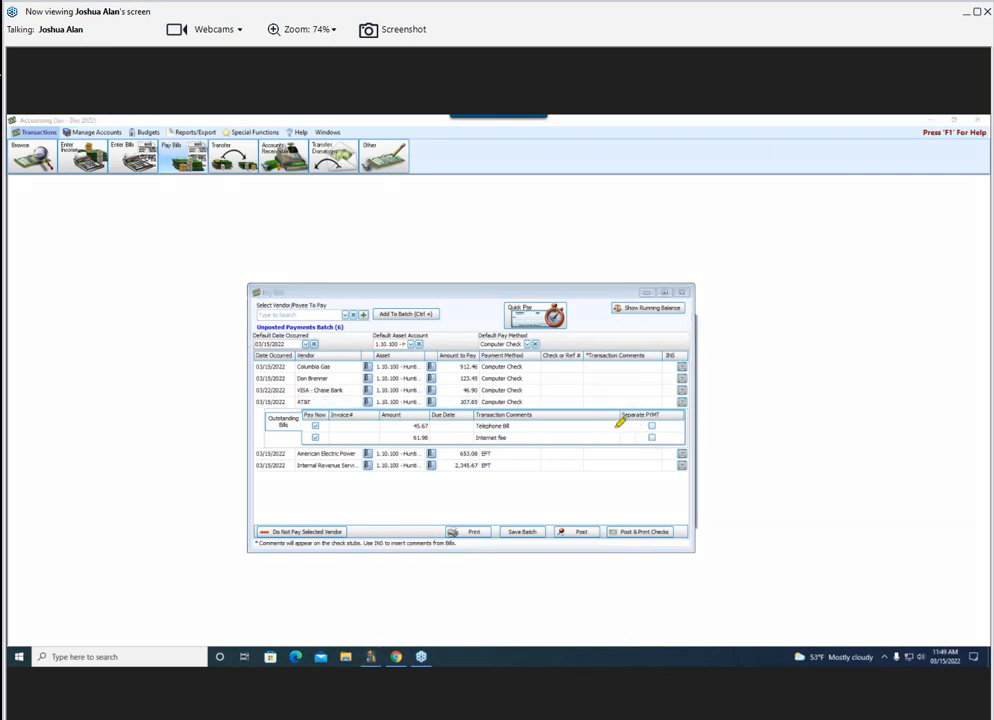
pyautogui.moveTo(613, 425)
pyautogui.mouseDown()
pyautogui.moveTo(663, 404)
pyautogui.moveTo(681, 437)
pyautogui.moveTo(661, 455)
pyautogui.moveTo(640, 418)
pyautogui.moveTo(652, 414)
pyautogui.mouseUp()
pyautogui.click(315, 438)
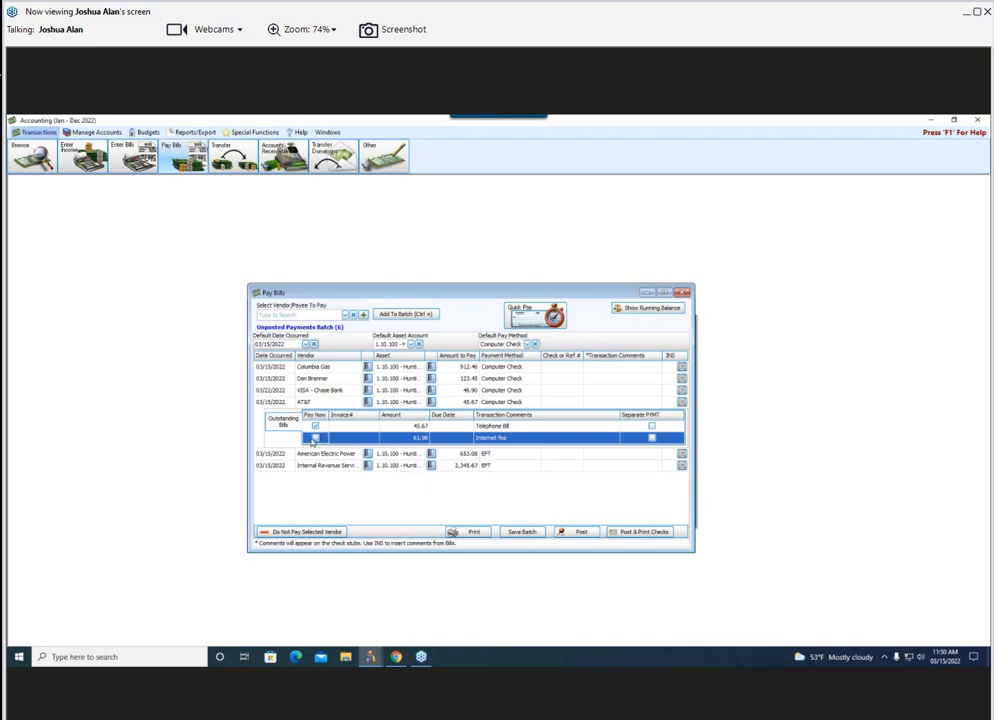
pyautogui.click(316, 437)
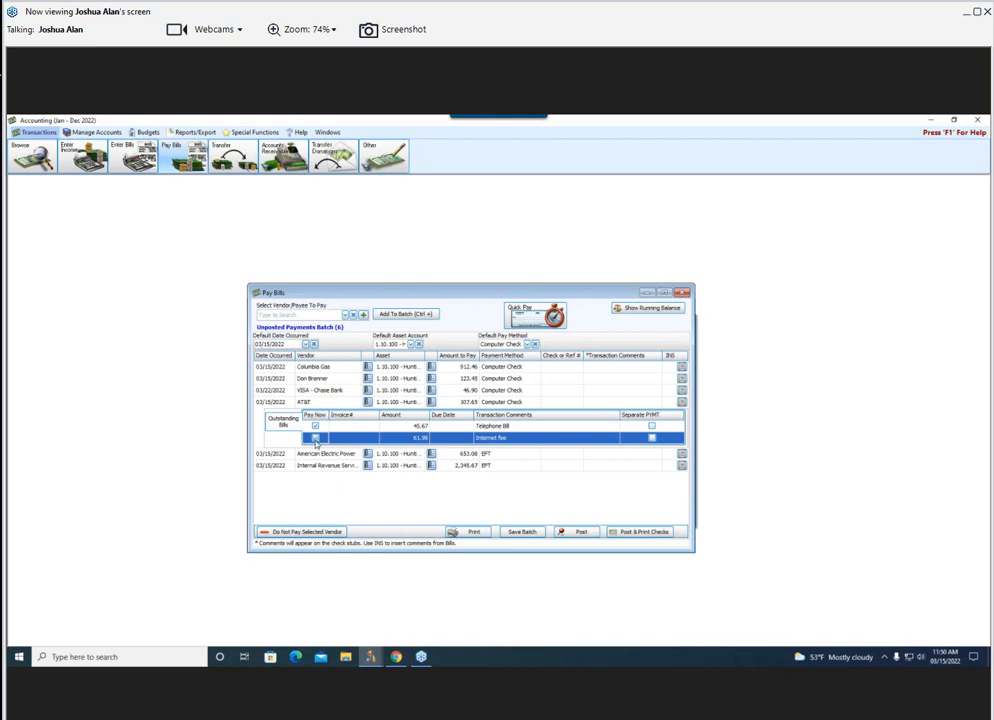
pyautogui.click(651, 425)
pyautogui.click(651, 437)
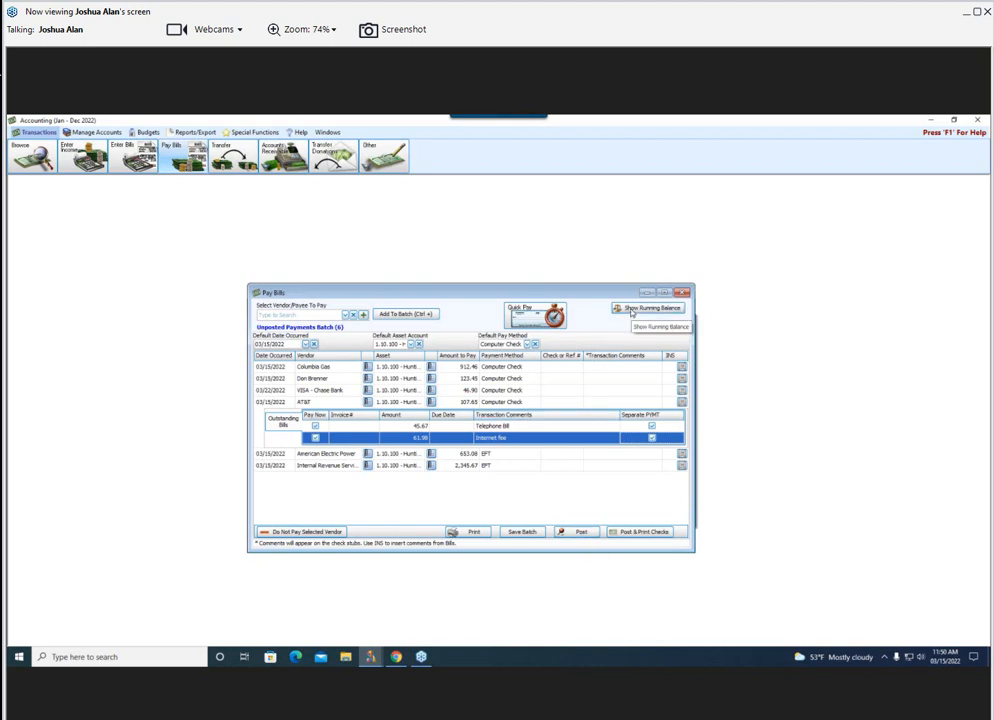
# Post the payments batch for check printing without a transaction printout, and close the Print Checks window without printing
pyautogui.click(650, 532)
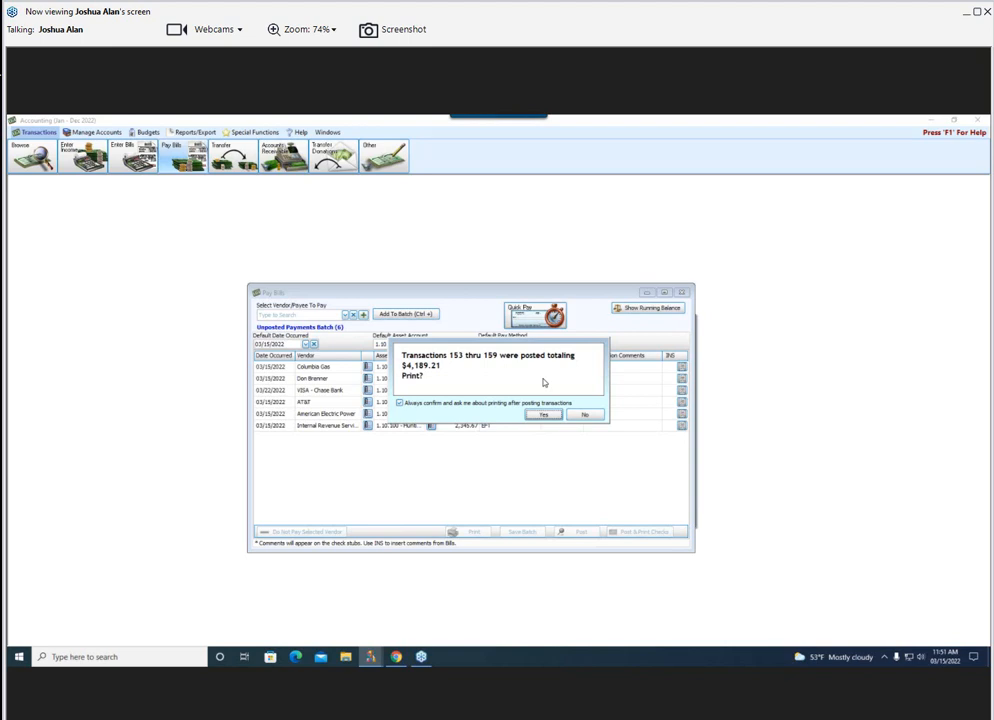
pyautogui.click(585, 415)
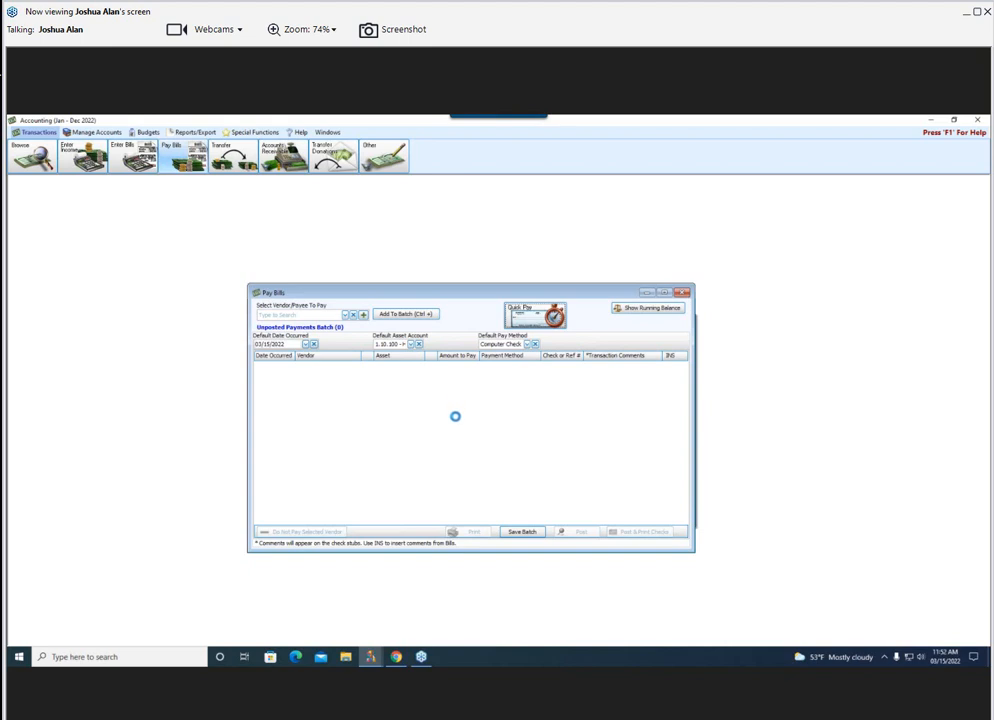
pyautogui.moveTo(340, 293); pyautogui.dragTo(469, 290)
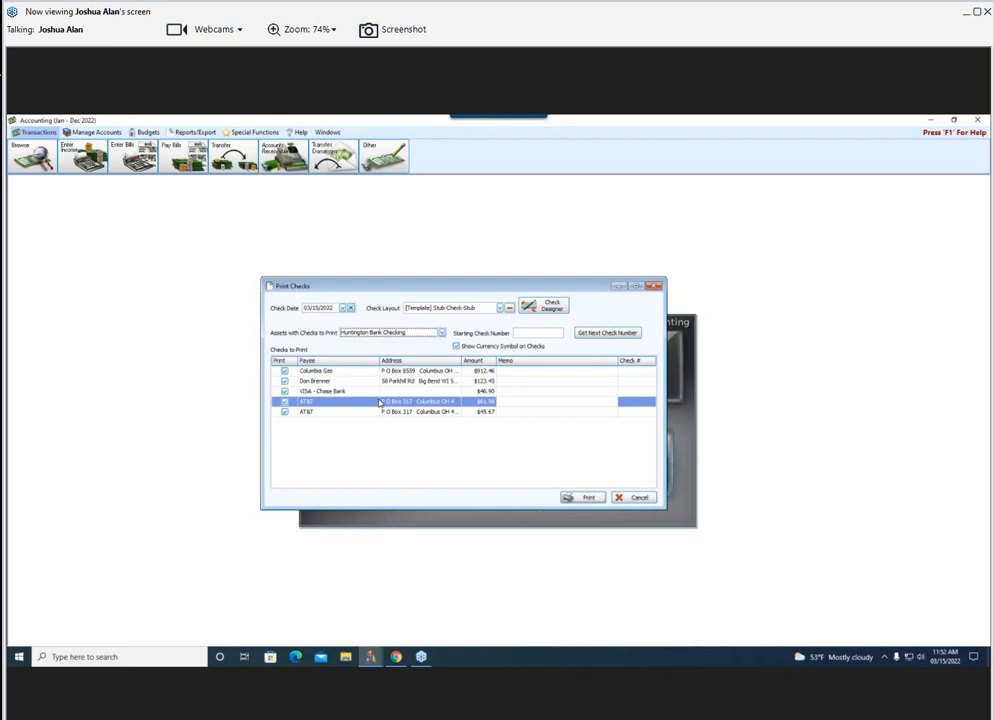
pyautogui.click(655, 287)
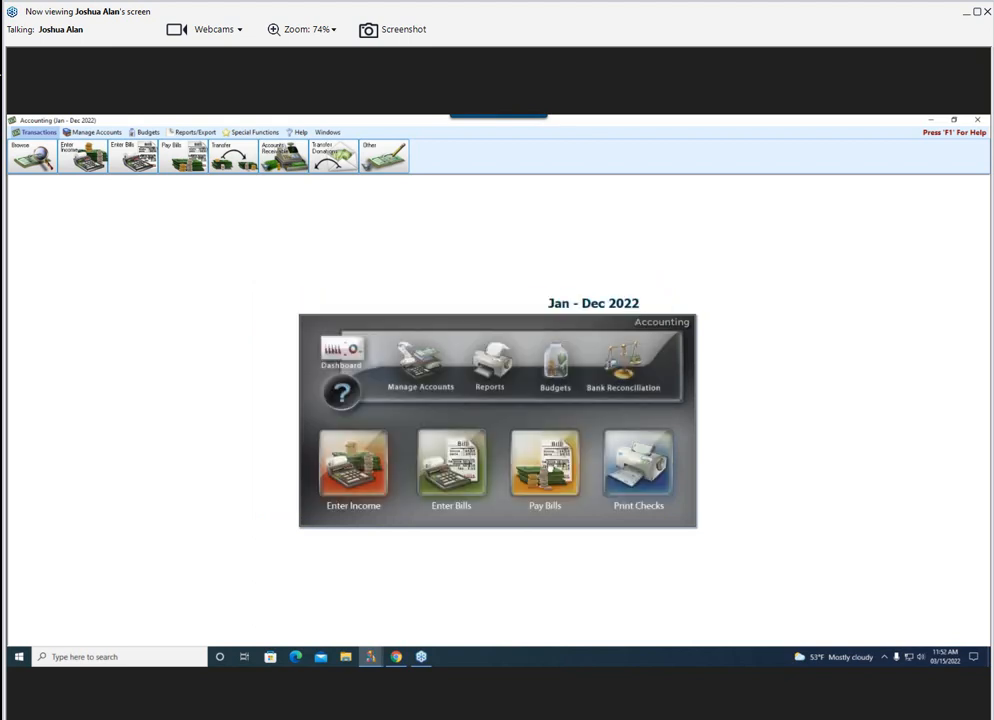
# Reopen Pay Bills and view the outstanding bills with Quick Pay, closing the list without creating payments
pyautogui.click(545, 462)
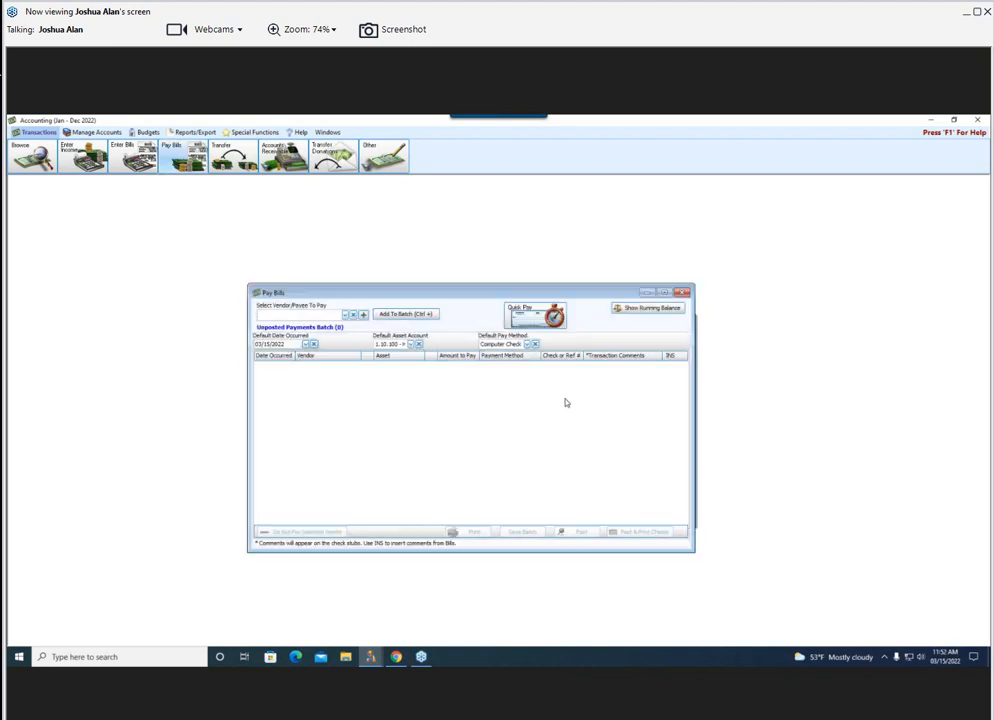
pyautogui.click(524, 316)
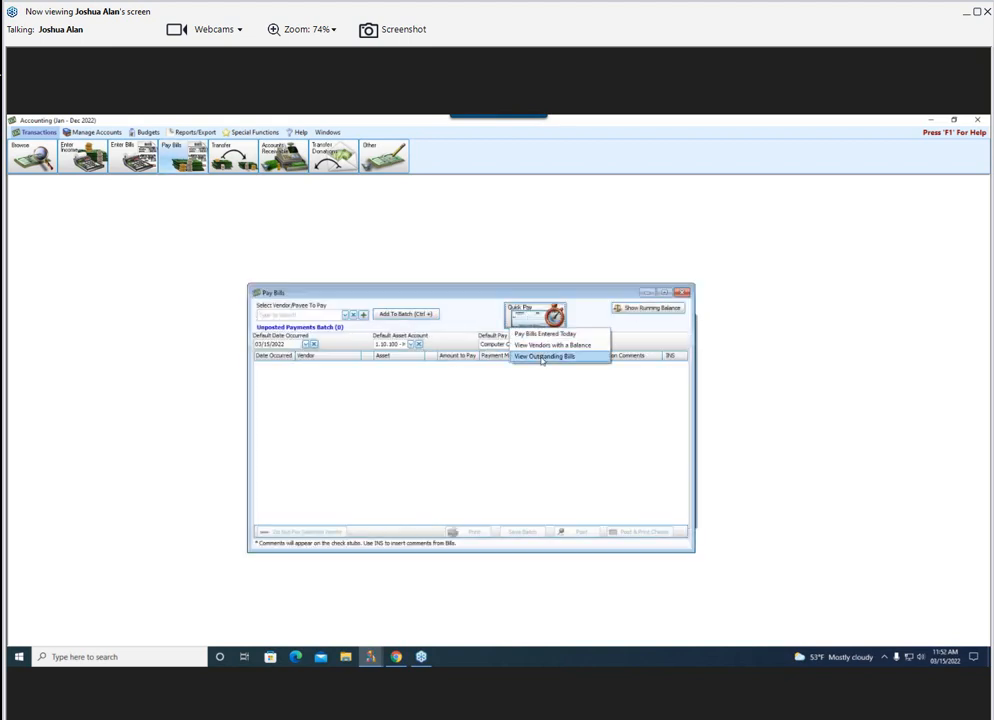
pyautogui.click(545, 356)
pyautogui.click(662, 463)
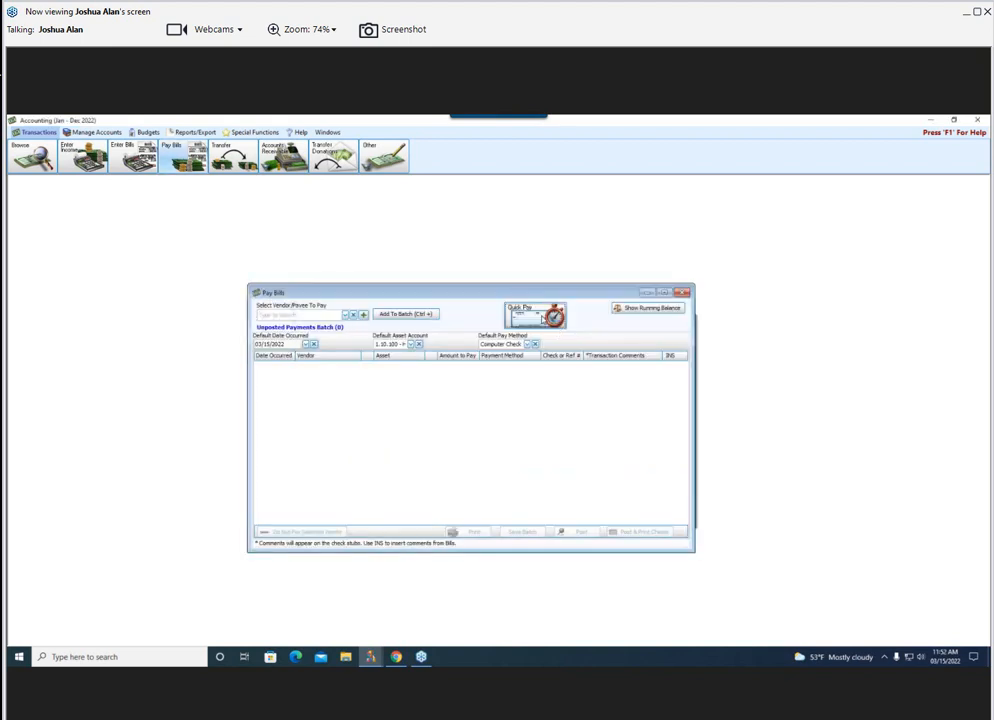
# Create a payment for State Taxes Payable from the Quick Pay list of vendors with a balance
pyautogui.click(530, 316)
pyautogui.click(557, 345)
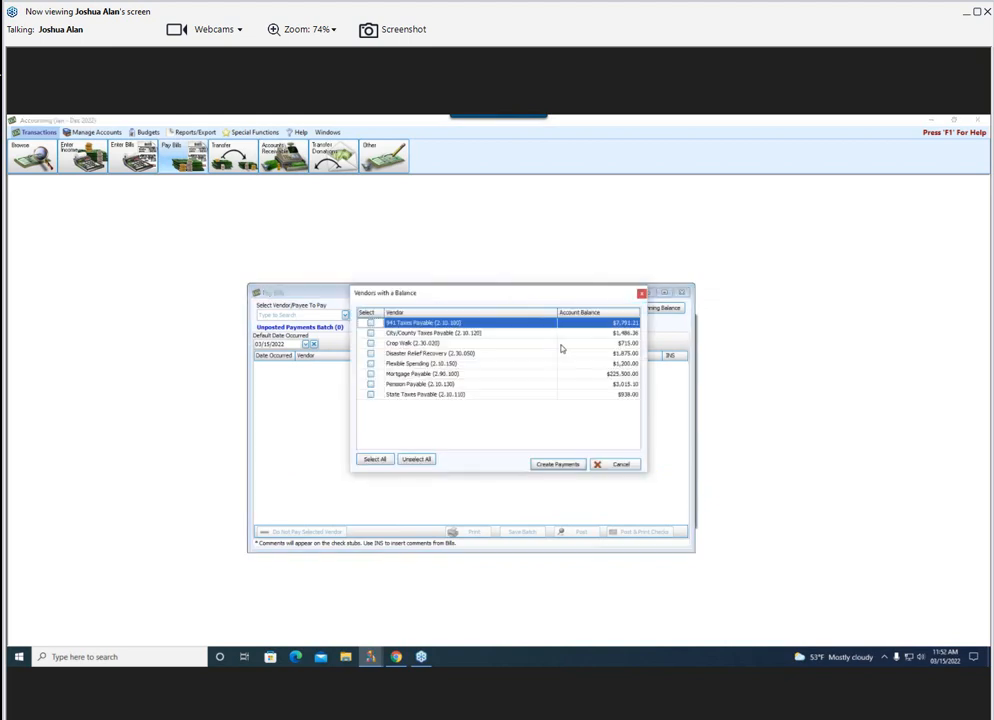
pyautogui.click(438, 324)
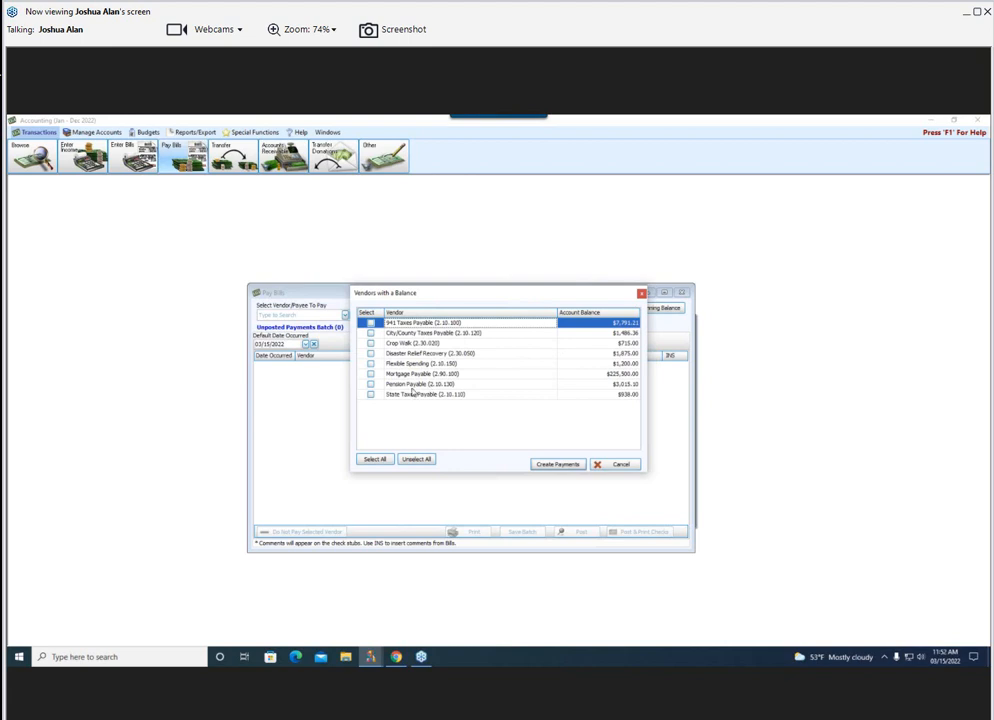
pyautogui.click(400, 394)
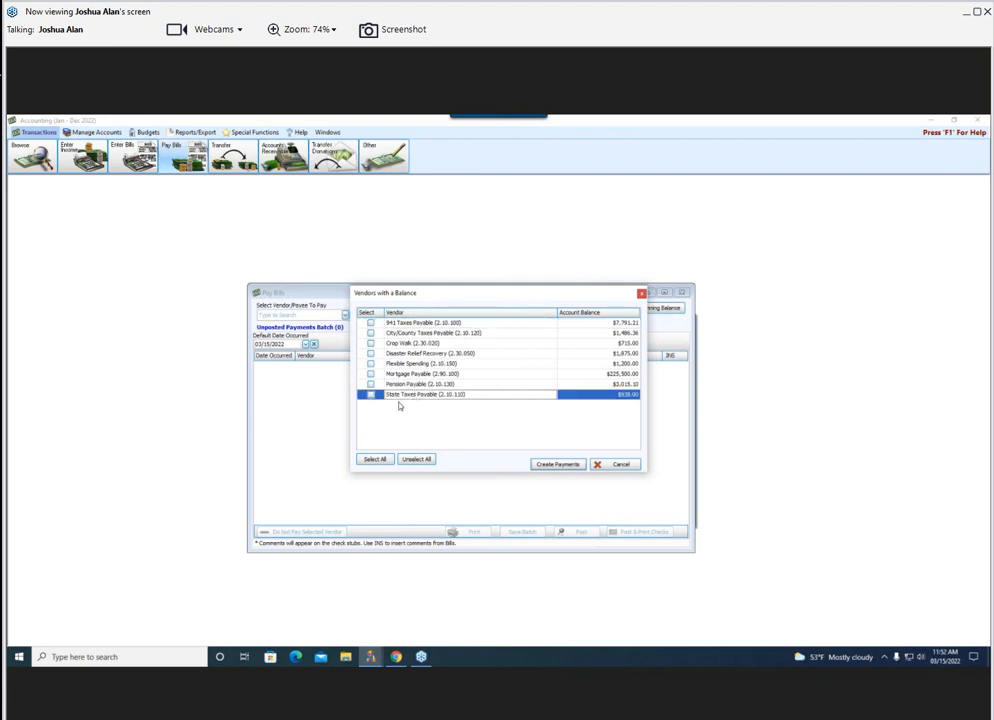
pyautogui.click(557, 464)
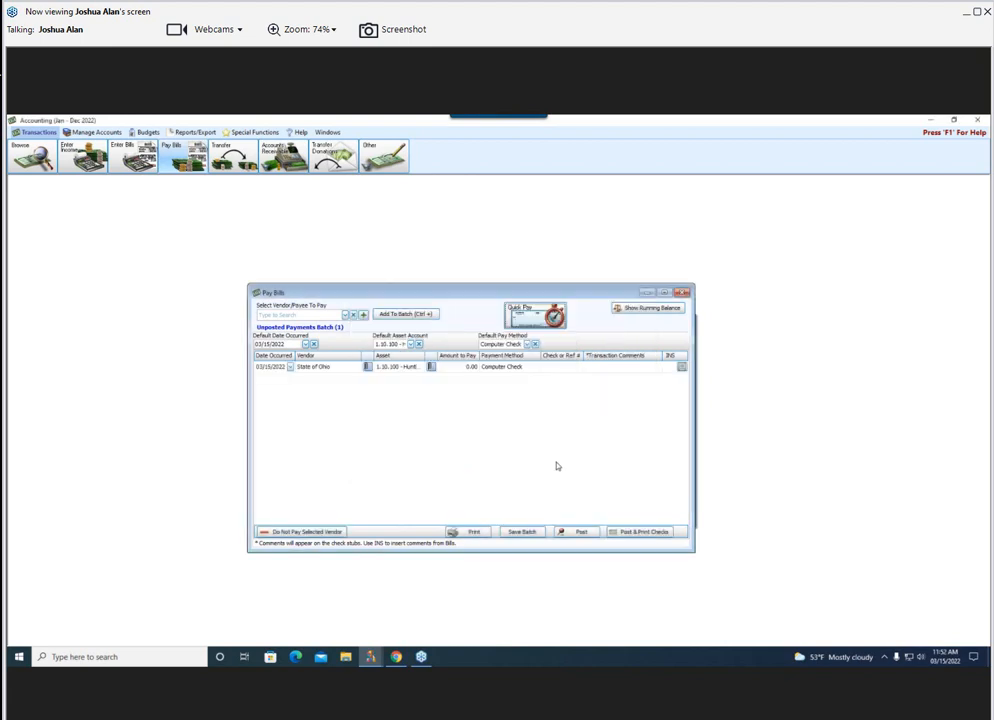
# Try to insert bill comments into the State of Ohio payment, and exit Pay Bills by deleting the entire batch
pyautogui.click(681, 368)
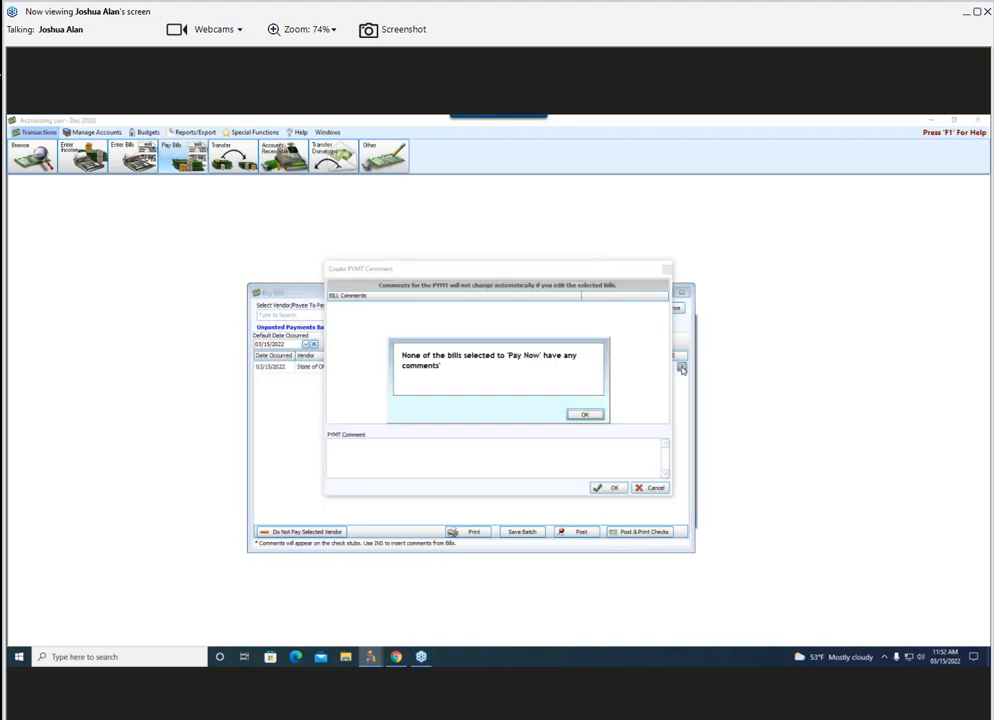
pyautogui.click(588, 415)
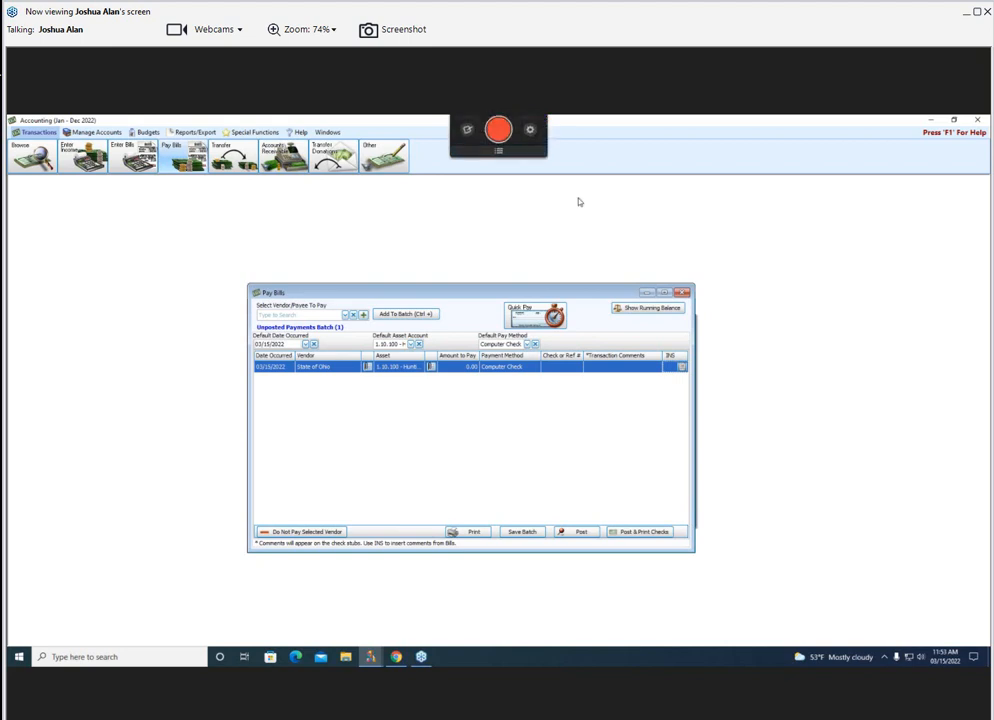
pyautogui.click(682, 292)
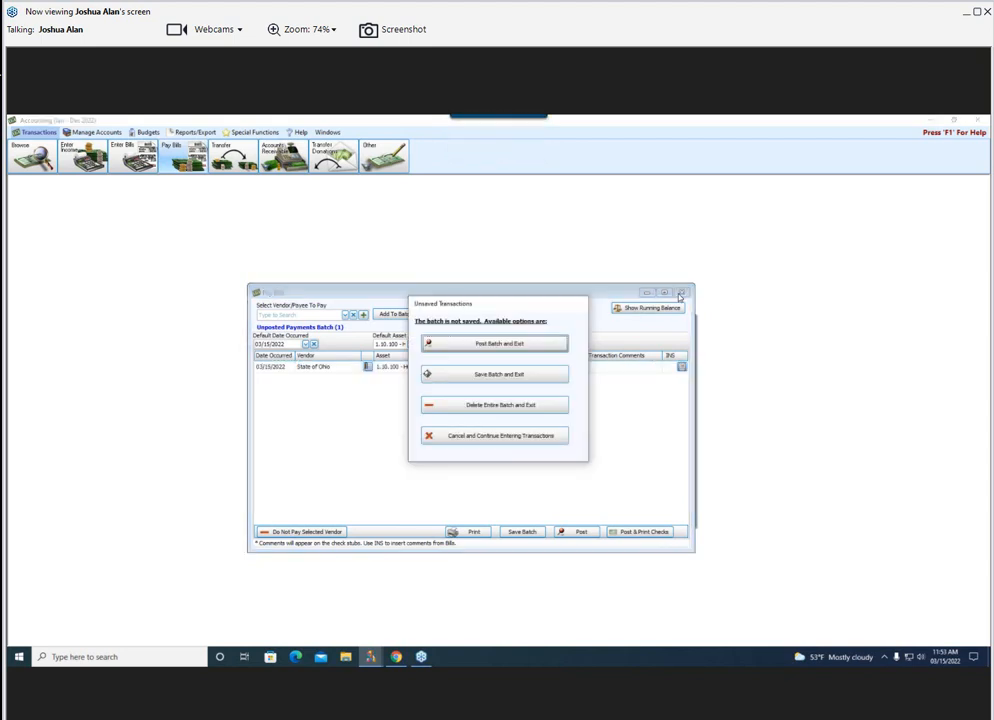
pyautogui.click(506, 404)
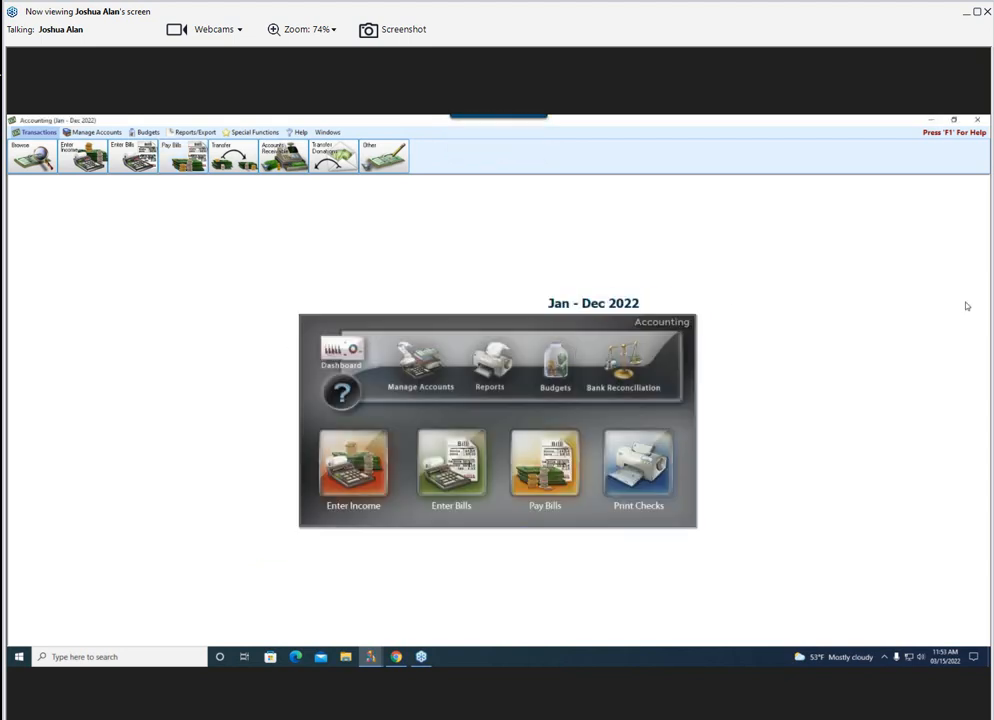